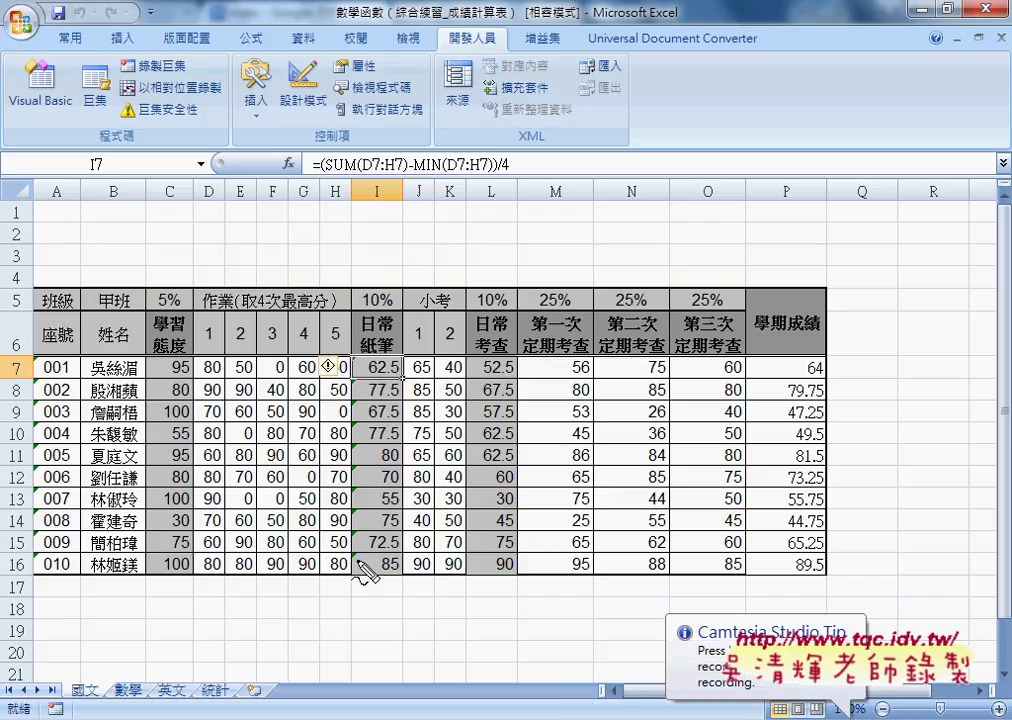
Circle the 國文 sheet tab in red ink, draw an arrow to it, and add marks below the table
{"action": "left_click_drag", "start_coordinate": [88, 699], "coordinate": [106, 702]}
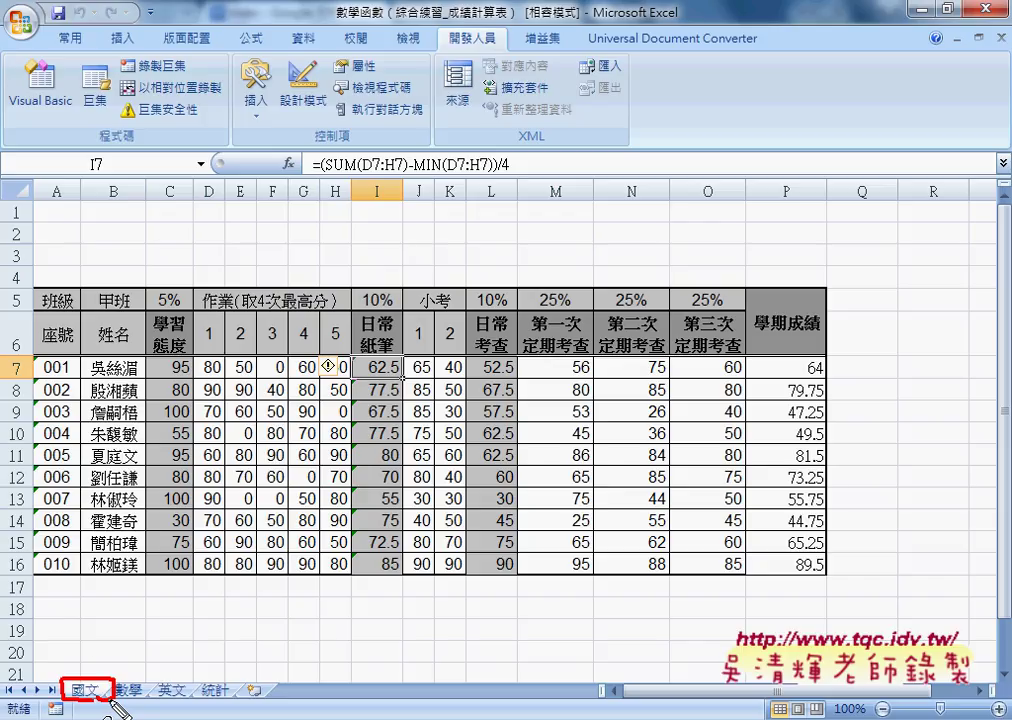
{"action": "left_click_drag", "start_coordinate": [70, 619], "coordinate": [84, 681]}
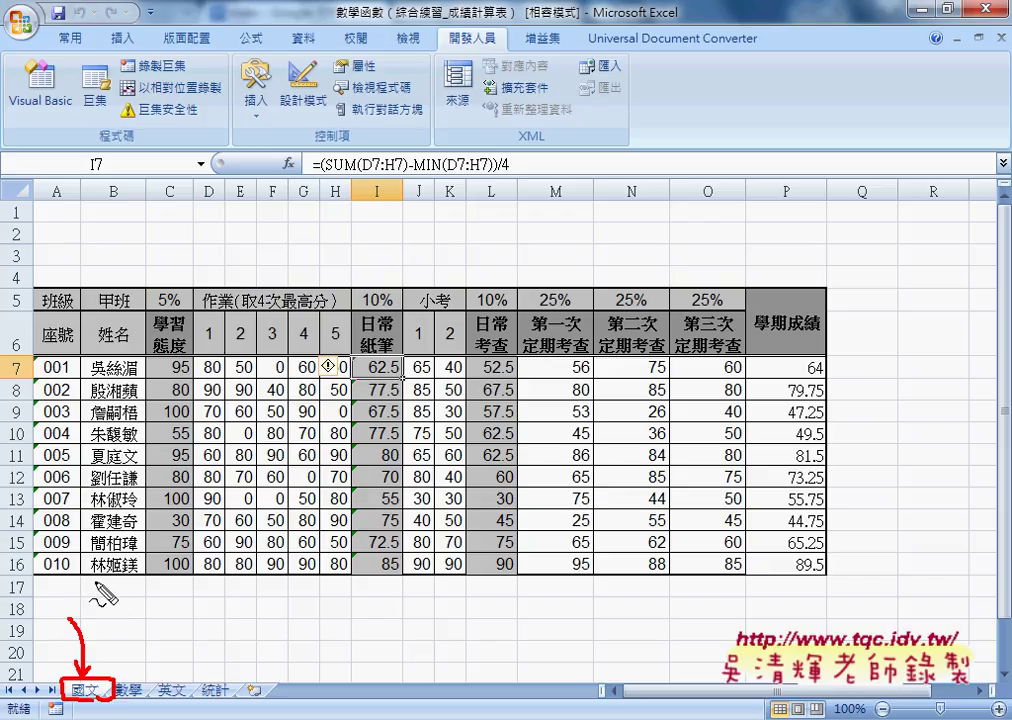
{"action": "left_click_drag", "start_coordinate": [98, 574], "coordinate": [99, 604]}
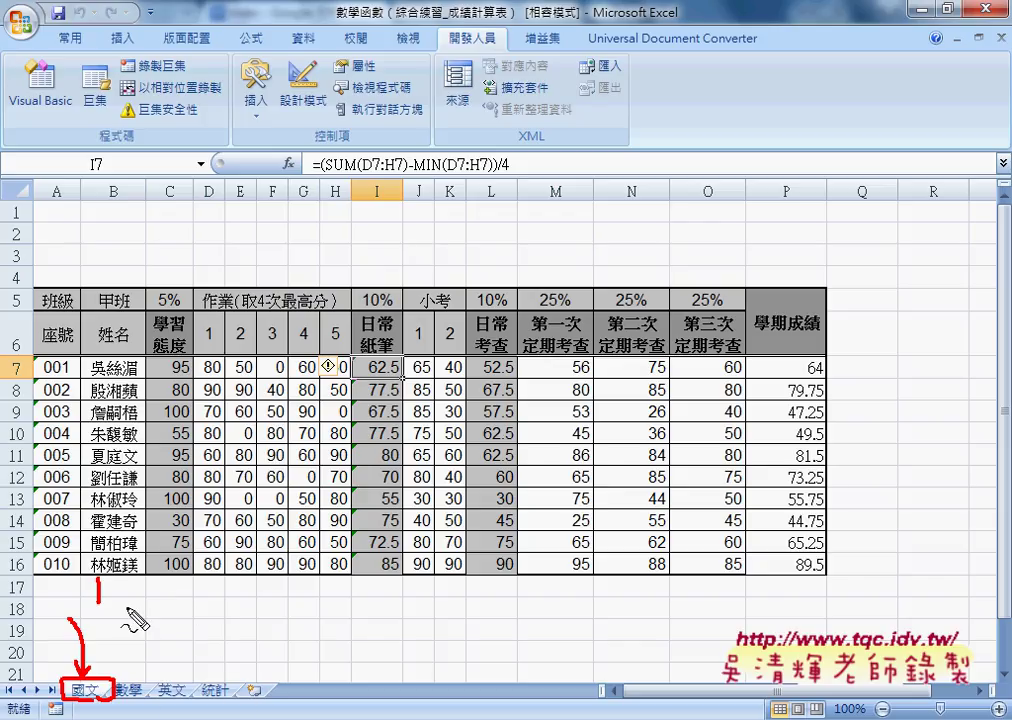
{"action": "left_click_drag", "start_coordinate": [91, 607], "coordinate": [105, 614]}
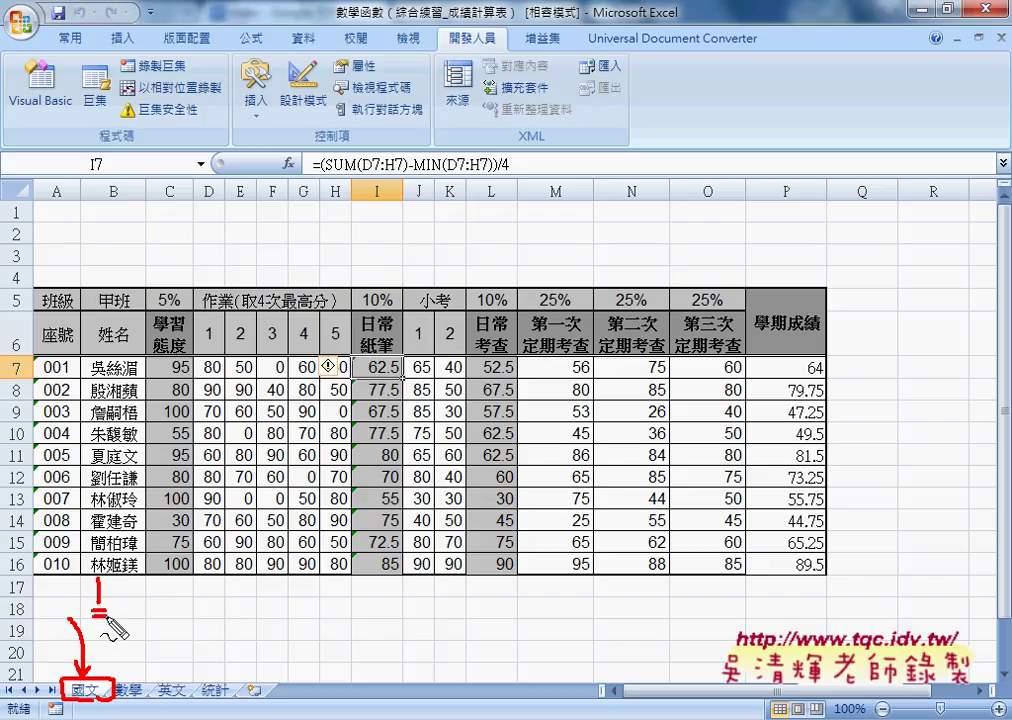
{"action": "left_click_drag", "start_coordinate": [77, 705], "coordinate": [93, 711]}
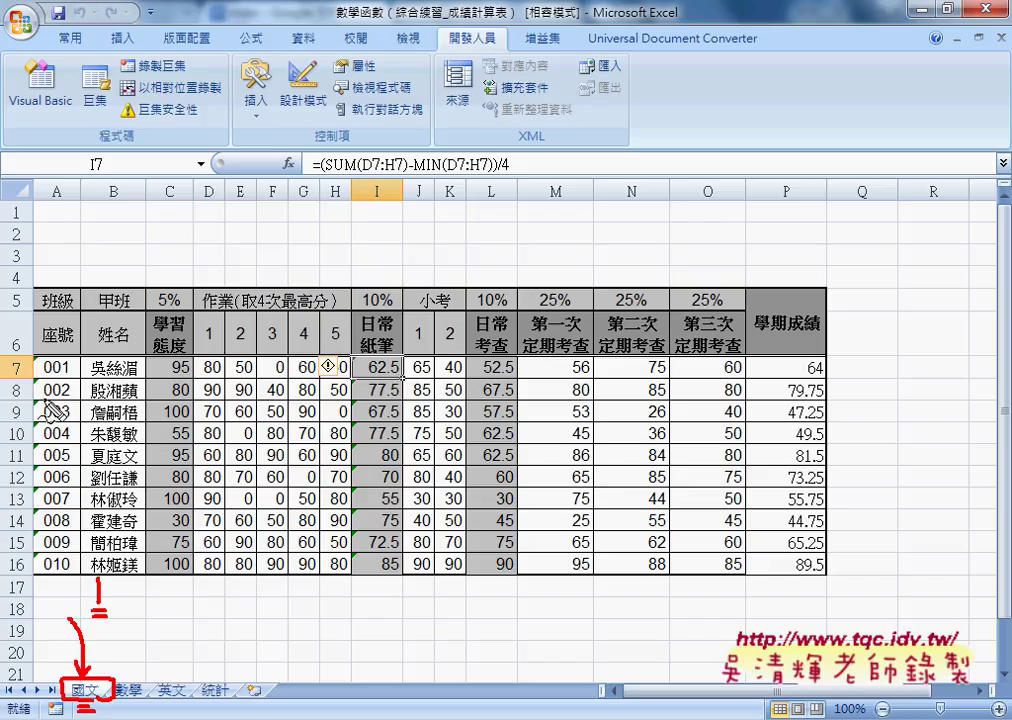
Circle the row 7 and row 16 headers, the column I header and the 62.5 in I7
{"action": "left_click_drag", "start_coordinate": [20, 362], "coordinate": [14, 376]}
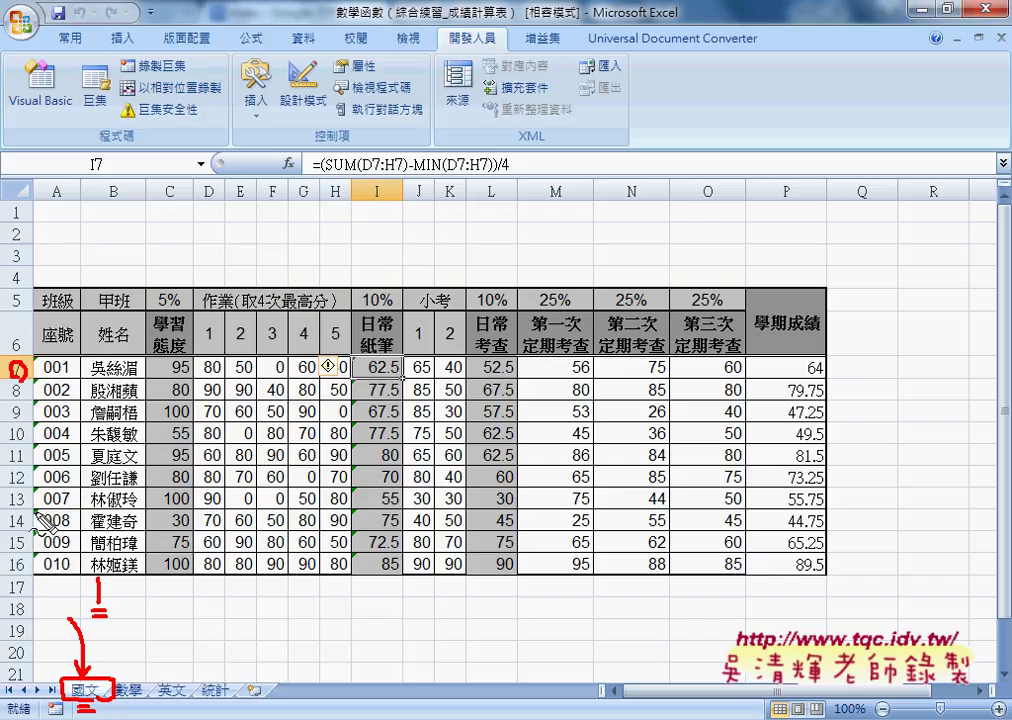
{"action": "left_click_drag", "start_coordinate": [20, 556], "coordinate": [14, 573]}
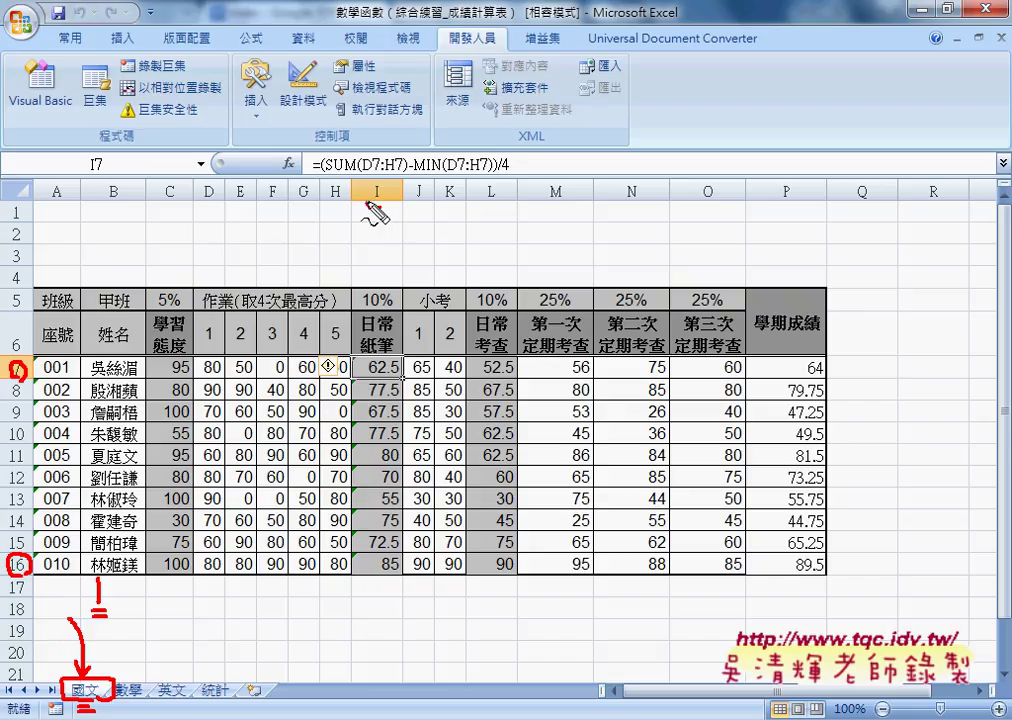
{"action": "left_click_drag", "start_coordinate": [378, 180], "coordinate": [382, 200]}
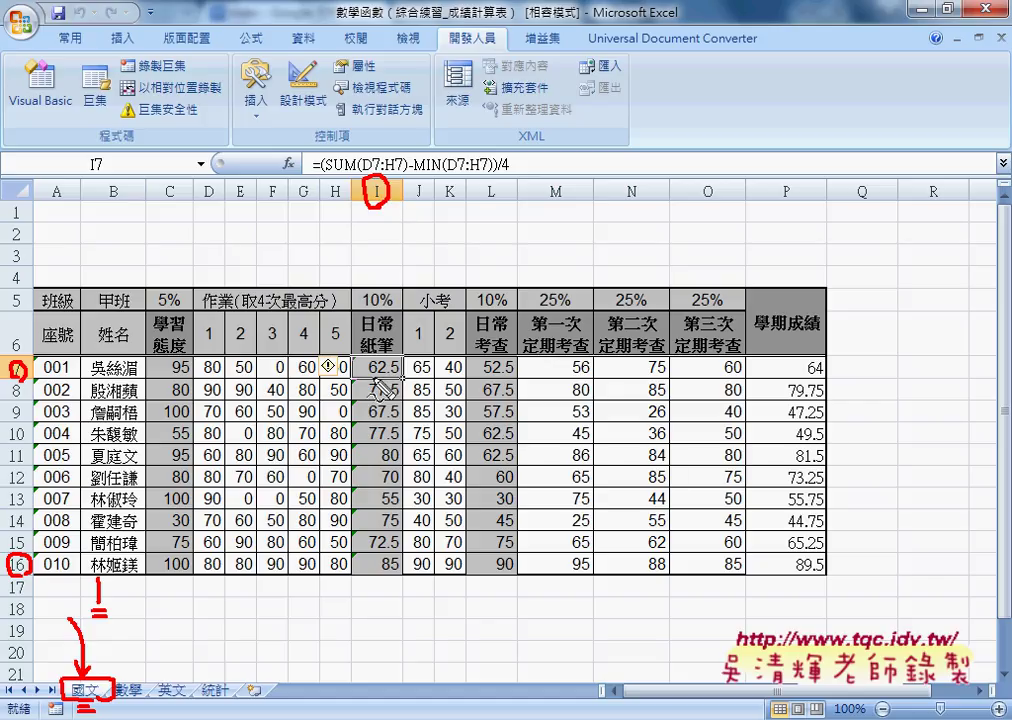
{"action": "left_click_drag", "start_coordinate": [398, 362], "coordinate": [396, 378]}
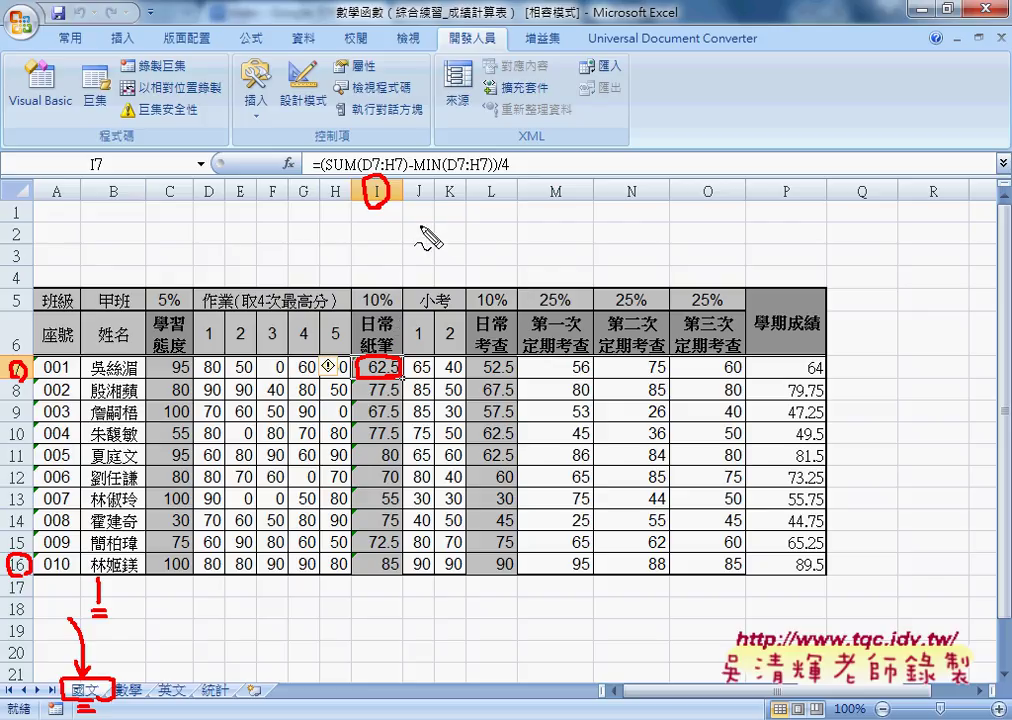
Handwrite Cells(i,"I")="" above the table and underline the start of I7's formula
{"action": "left_click_drag", "start_coordinate": [418, 229], "coordinate": [432, 254]}
{"action": "mouse_move", "coordinate": [437, 226]}
{"action": "left_mouse_down"}
{"action": "mouse_move", "coordinate": [438, 254]}
{"action": "mouse_move", "coordinate": [510, 265]}
{"action": "mouse_move", "coordinate": [524, 246]}
{"action": "left_mouse_up"}
{"action": "left_click", "coordinate": [498, 233]}
{"action": "left_click_drag", "start_coordinate": [533, 234], "coordinate": [549, 263]}
{"action": "left_click", "coordinate": [551, 240]}
{"action": "left_click_drag", "start_coordinate": [563, 235], "coordinate": [570, 248]}
{"action": "mouse_move", "coordinate": [580, 227]}
{"action": "left_mouse_down"}
{"action": "mouse_move", "coordinate": [583, 265]}
{"action": "mouse_move", "coordinate": [649, 240]}
{"action": "left_mouse_up"}
{"action": "left_click_drag", "start_coordinate": [658, 227], "coordinate": [657, 240]}
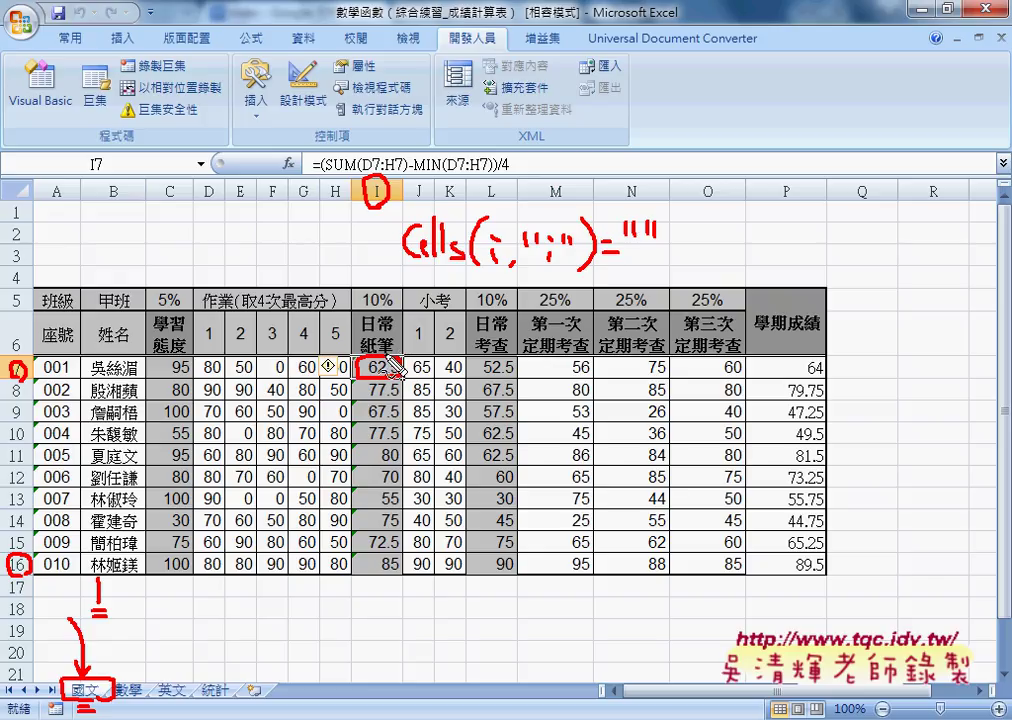
{"action": "mouse_move", "coordinate": [322, 177]}
{"action": "left_mouse_down"}
{"action": "mouse_move", "coordinate": [505, 178]}
{"action": "mouse_move", "coordinate": [650, 213]}
{"action": "mouse_move", "coordinate": [651, 184]}
{"action": "left_mouse_up"}
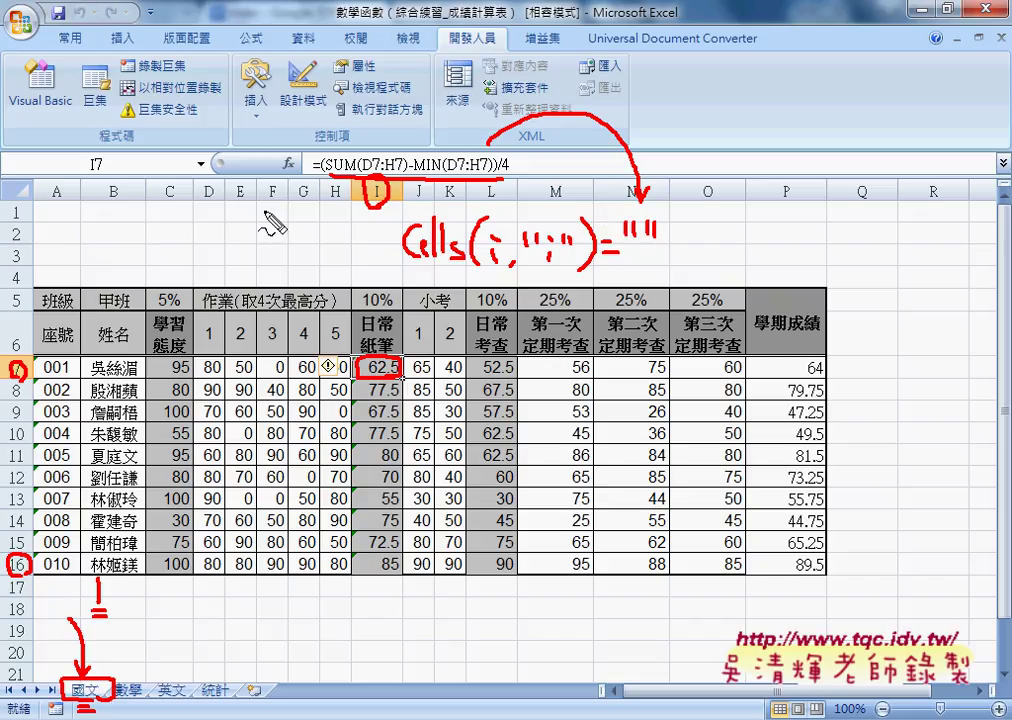
Link the formula bar text to the handwritten Cells line and mark the row 7 reference
{"action": "left_click_drag", "start_coordinate": [372, 150], "coordinate": [375, 203]}
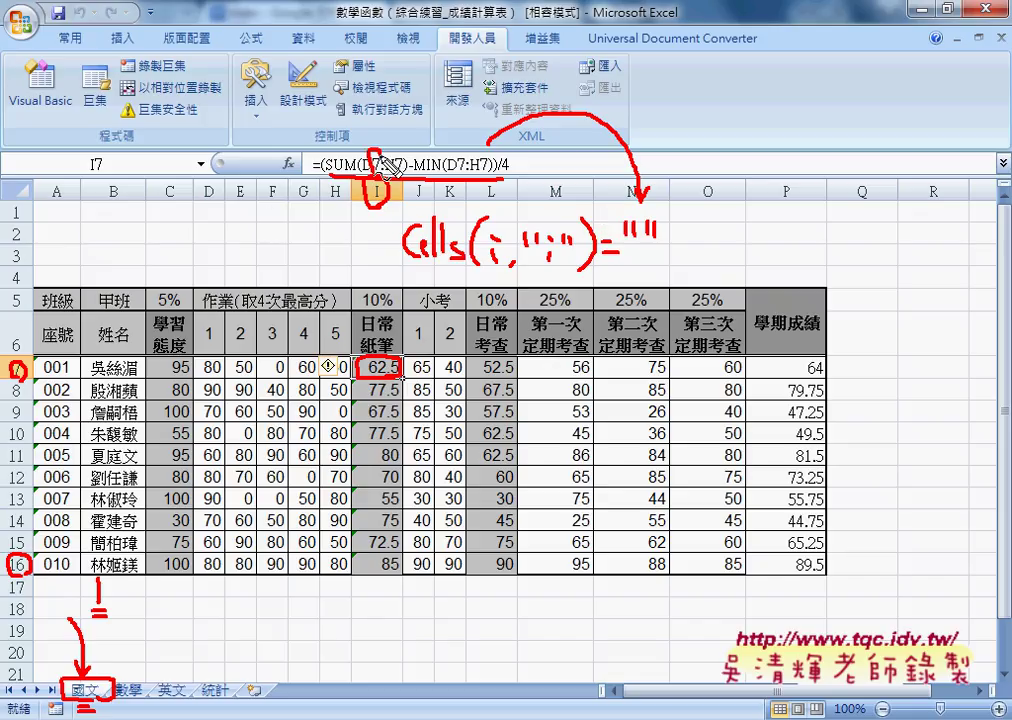
{"action": "left_click_drag", "start_coordinate": [396, 156], "coordinate": [393, 172]}
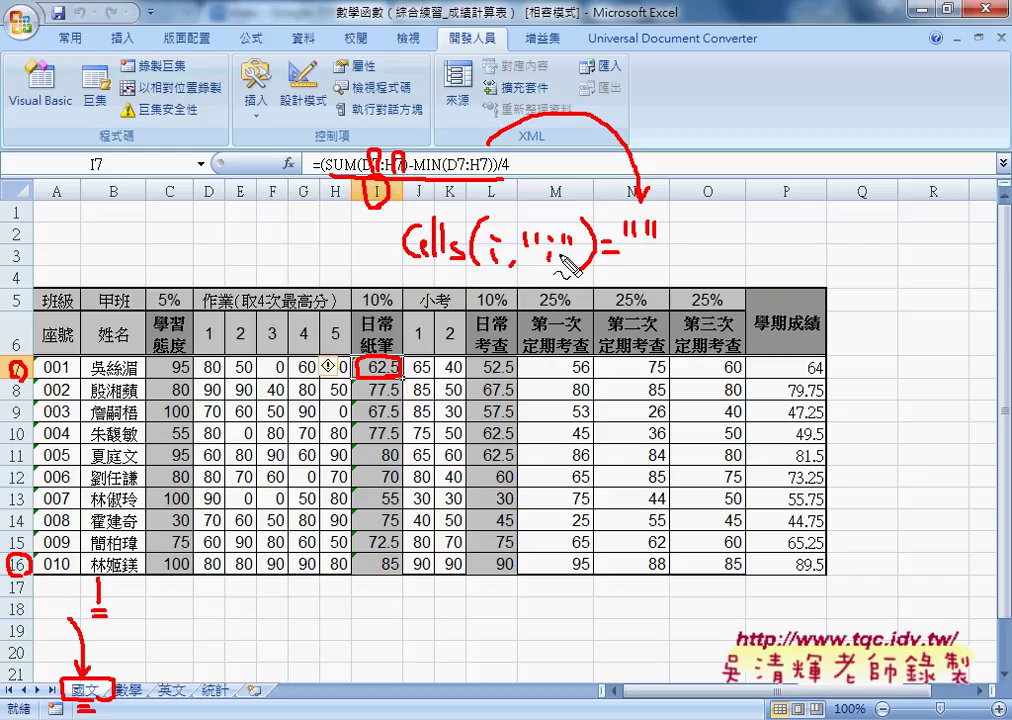
{"action": "left_click_drag", "start_coordinate": [372, 86], "coordinate": [372, 106]}
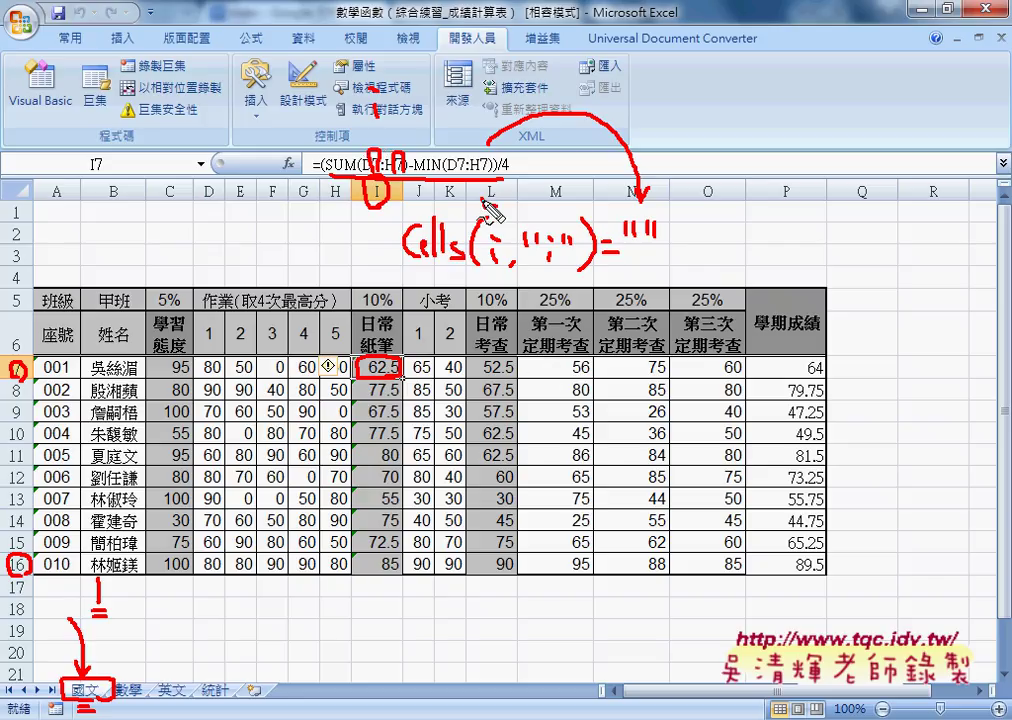
Bracket the column L and P headers, finish the empty quotes, then erase all annotations
{"action": "left_click_drag", "start_coordinate": [484, 182], "coordinate": [497, 183]}
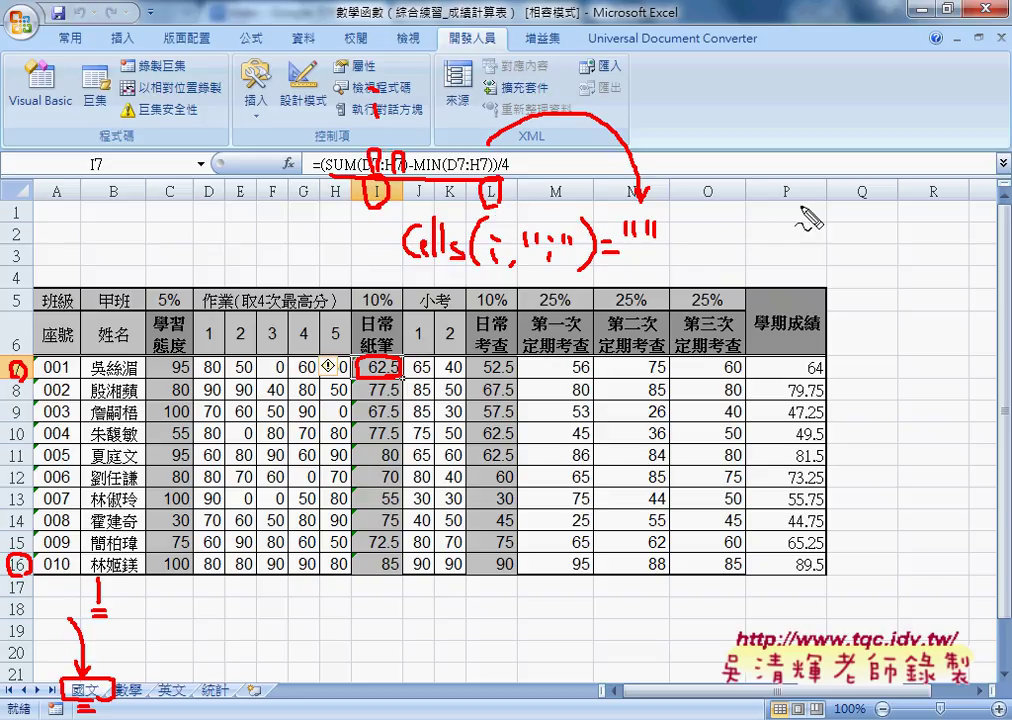
{"action": "left_click_drag", "start_coordinate": [777, 183], "coordinate": [799, 184]}
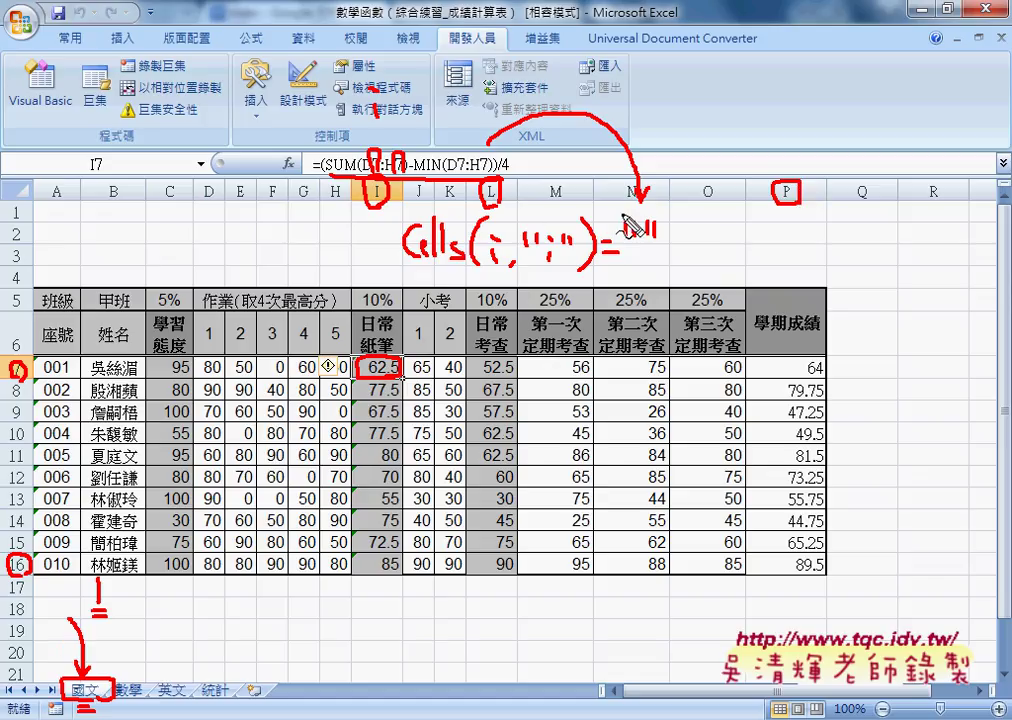
{"action": "left_click_drag", "start_coordinate": [626, 222], "coordinate": [630, 236]}
{"action": "key", "text": "Escape"}
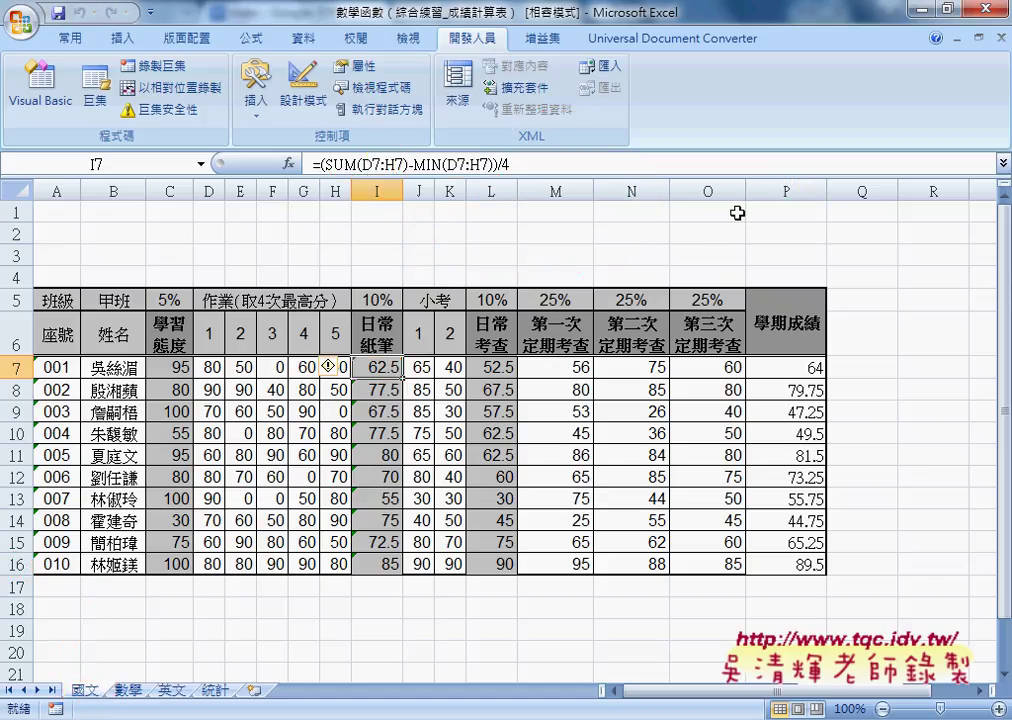
Bring the Visual Basic editor forward and shift its window to the left
{"action": "mouse_move", "coordinate": [578, 719]}
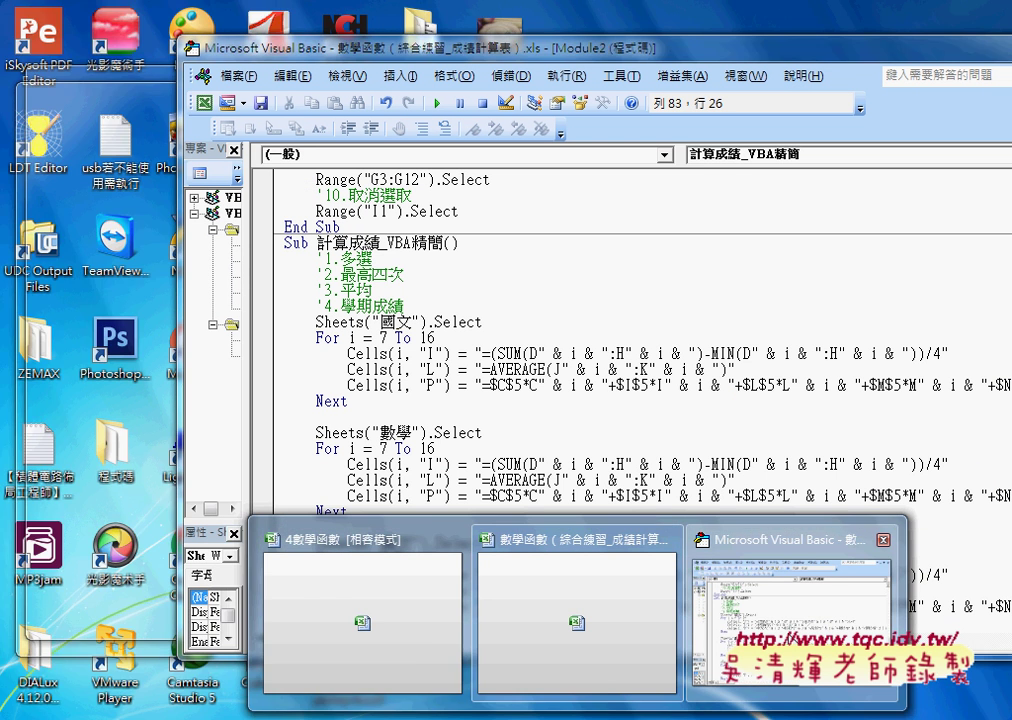
{"action": "left_click", "coordinate": [790, 600]}
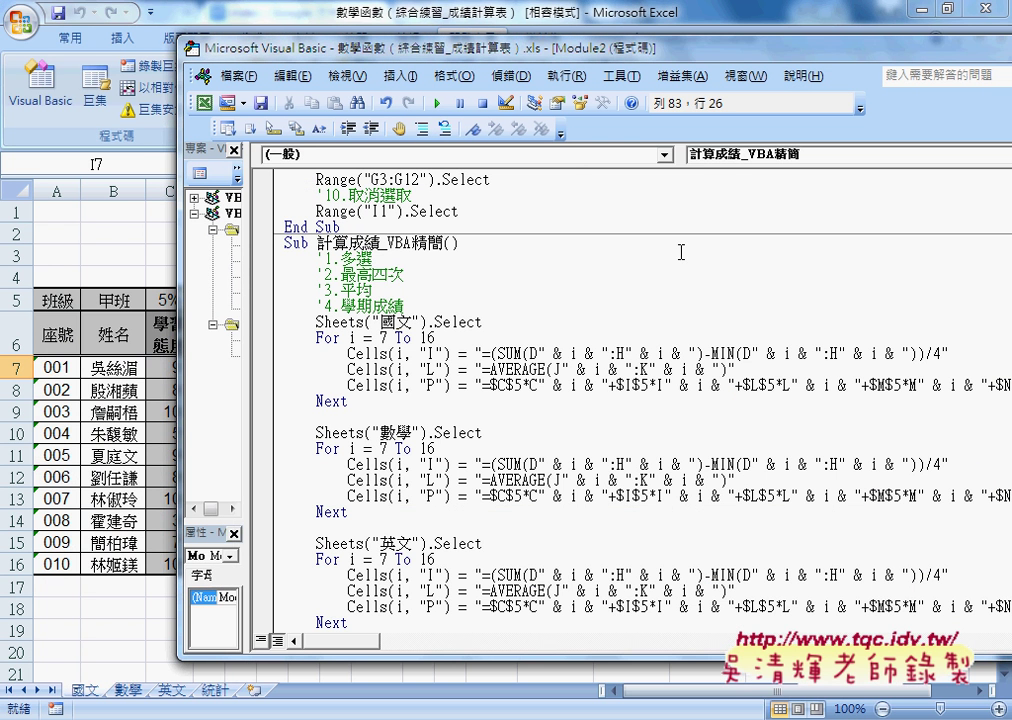
{"action": "left_click_drag", "start_coordinate": [566, 56], "coordinate": [435, 50]}
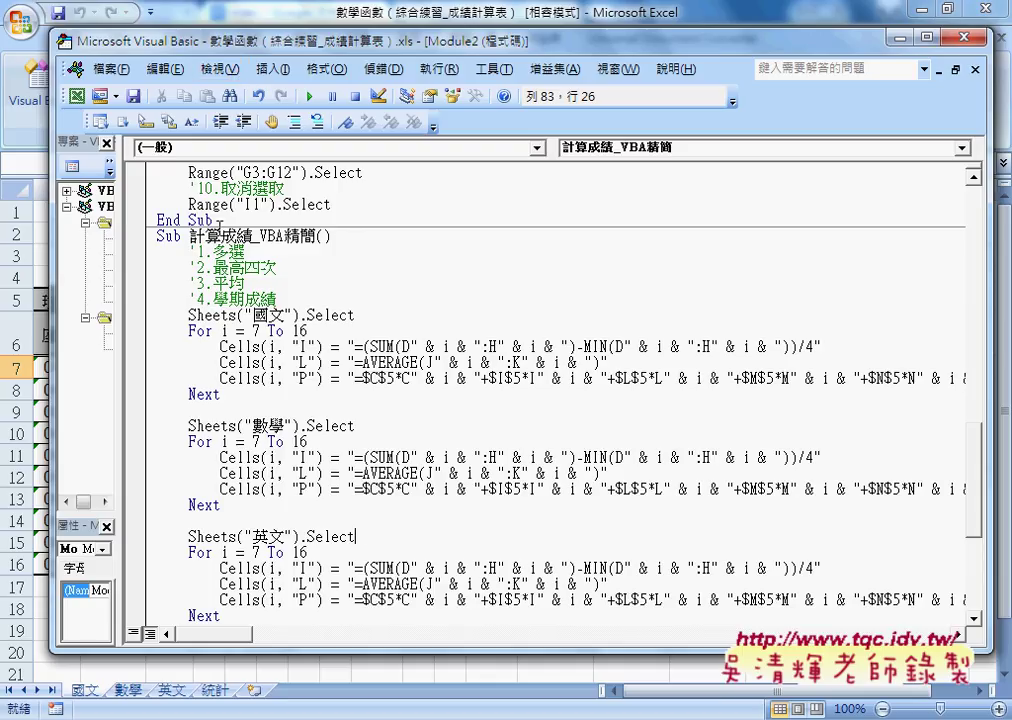
{"action": "left_click", "coordinate": [272, 69]}
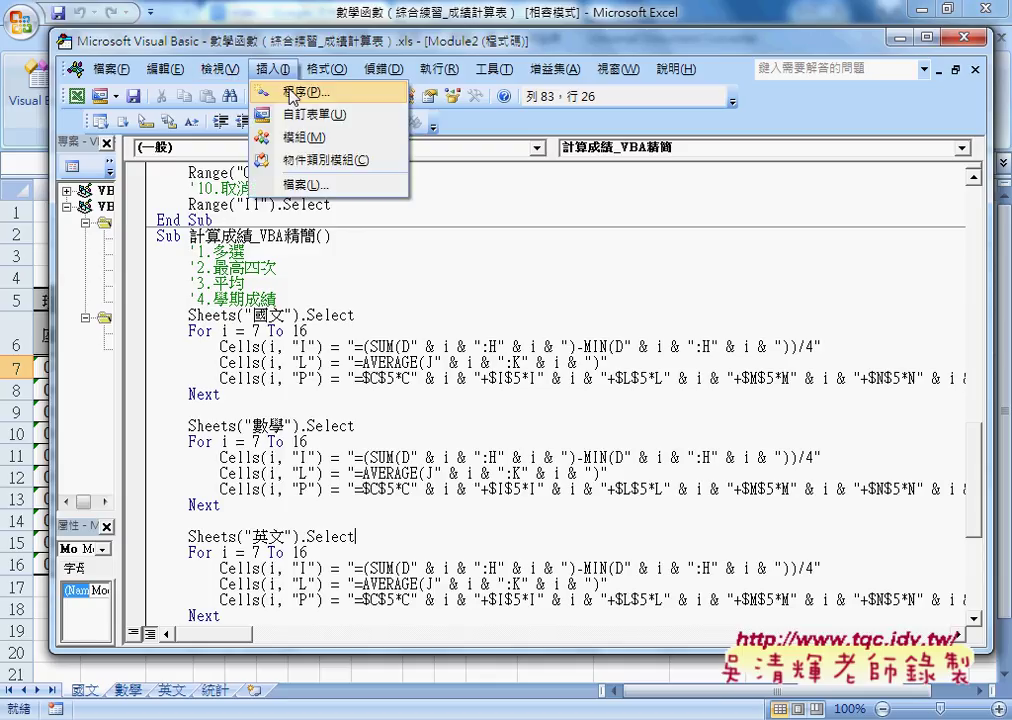
{"action": "left_click", "coordinate": [276, 207]}
Highlight 計算成績 and VBA精簡 in the macro's procedure name
{"action": "left_click_drag", "start_coordinate": [189, 236], "coordinate": [251, 236]}
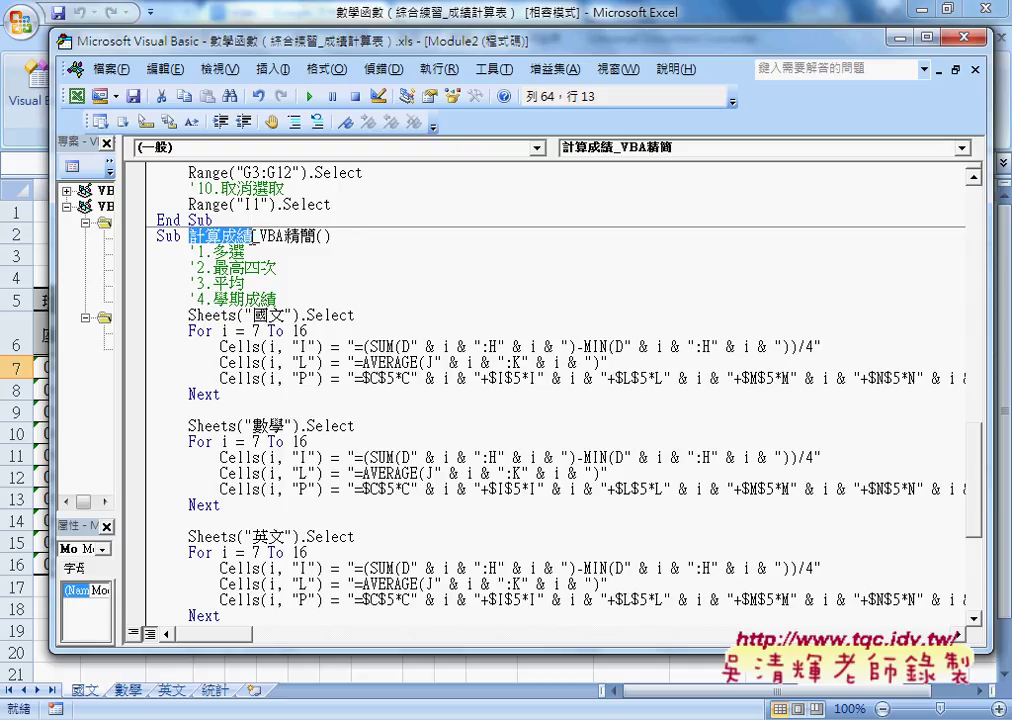
{"action": "left_click", "coordinate": [255, 236]}
{"action": "left_click_drag", "start_coordinate": [259, 236], "coordinate": [314, 237]}
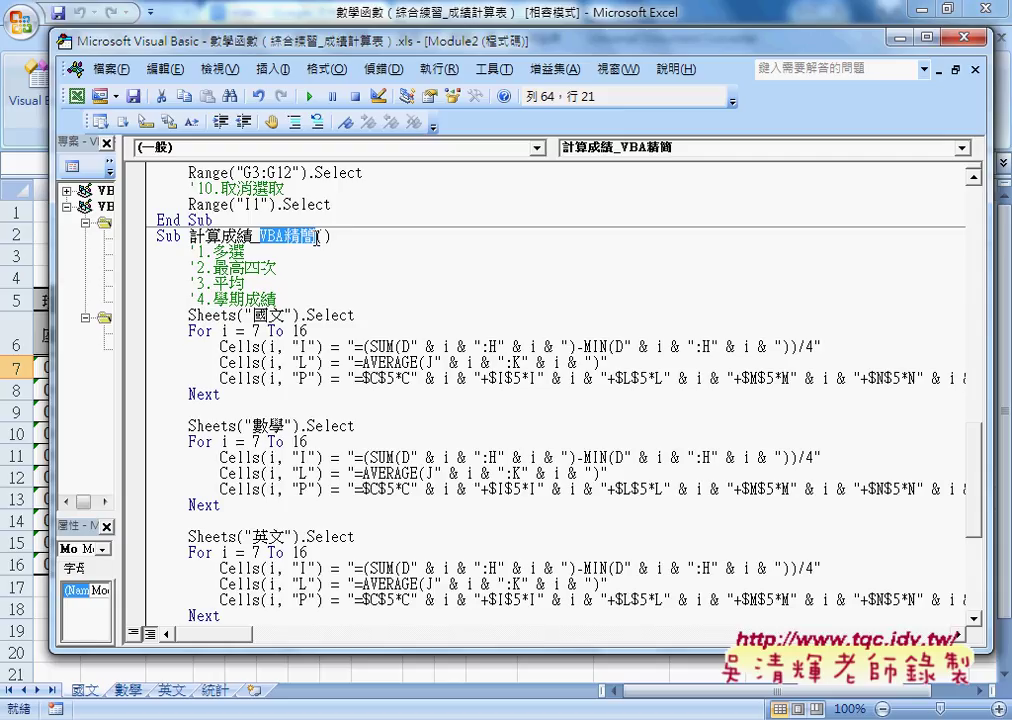
Highlight the comment and Sheets("國文") line, narrow the code window, and select the Cells(i, "I") formula
{"action": "left_click_drag", "start_coordinate": [247, 251], "coordinate": [162, 262]}
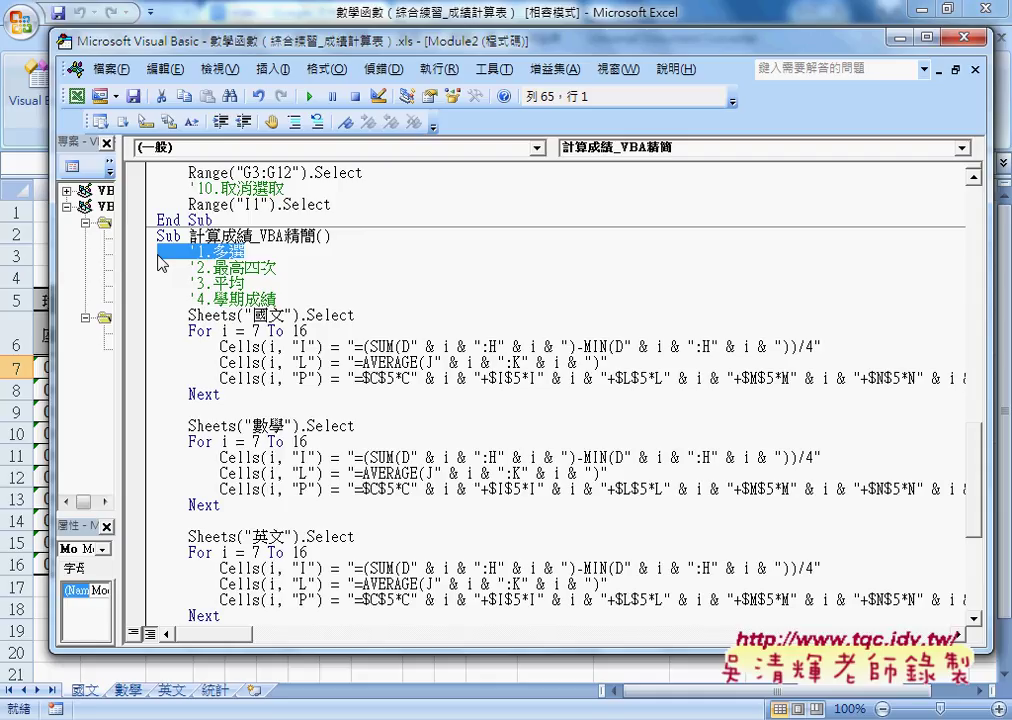
{"action": "left_click_drag", "start_coordinate": [355, 315], "coordinate": [302, 315]}
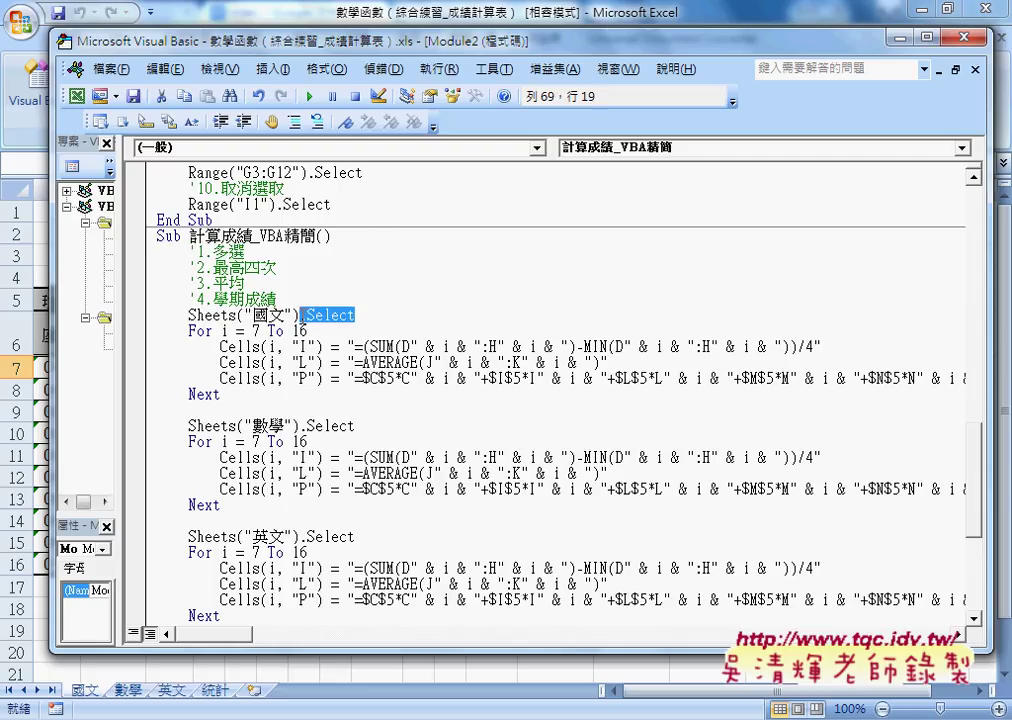
{"action": "left_click_drag", "start_coordinate": [188, 315], "coordinate": [358, 318]}
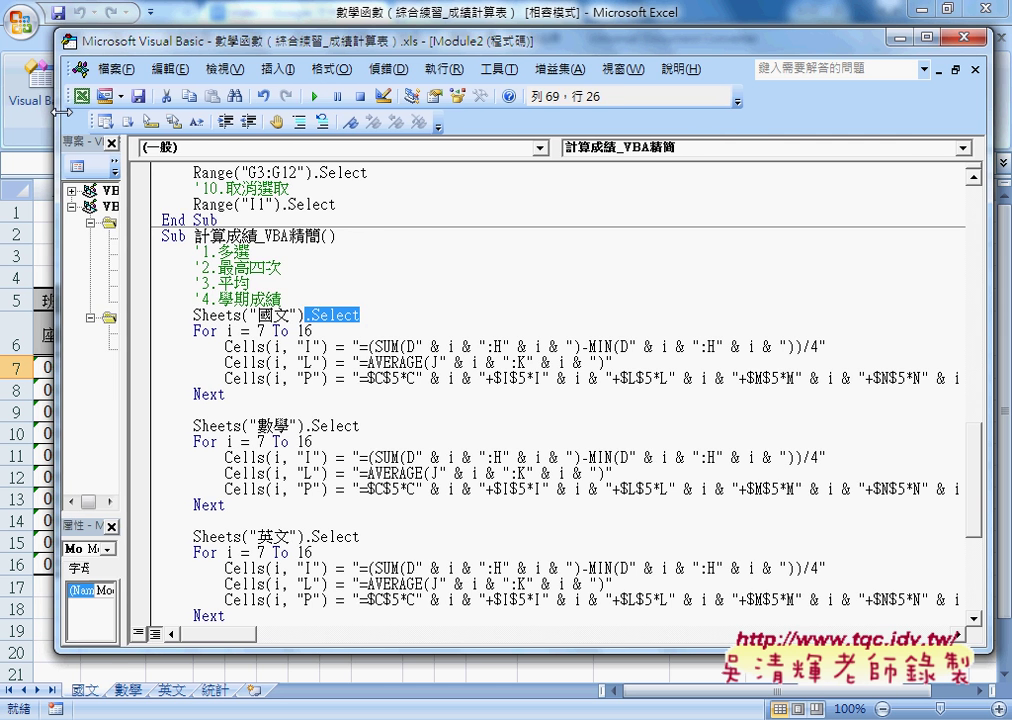
{"action": "left_click_drag", "start_coordinate": [51, 118], "coordinate": [174, 393]}
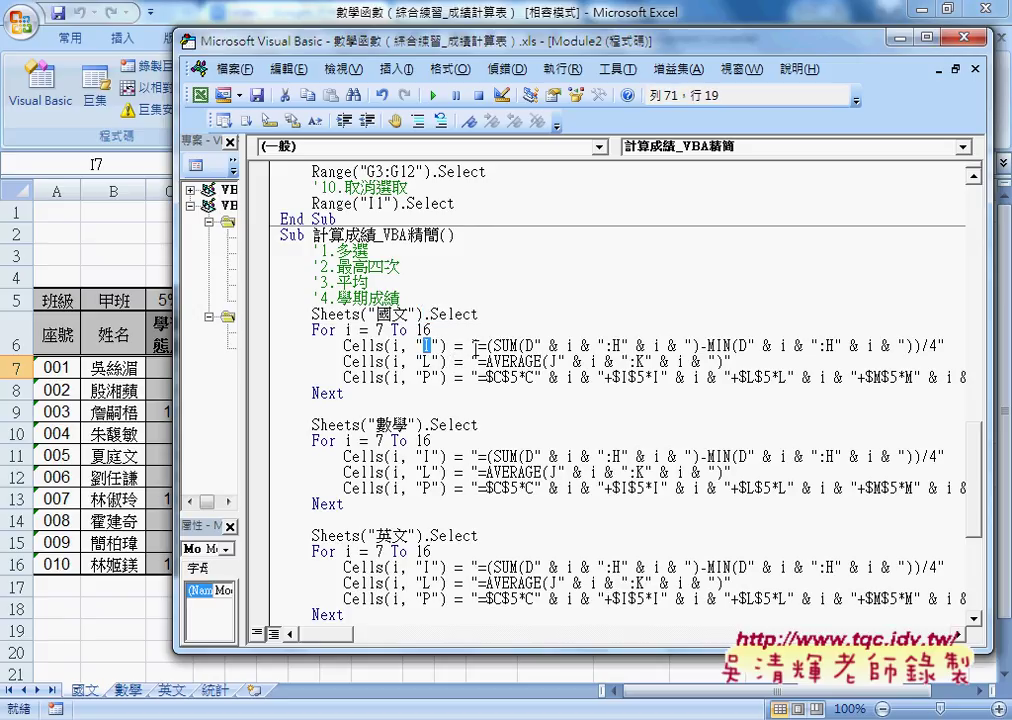
{"action": "left_click_drag", "start_coordinate": [478, 345], "coordinate": [937, 345]}
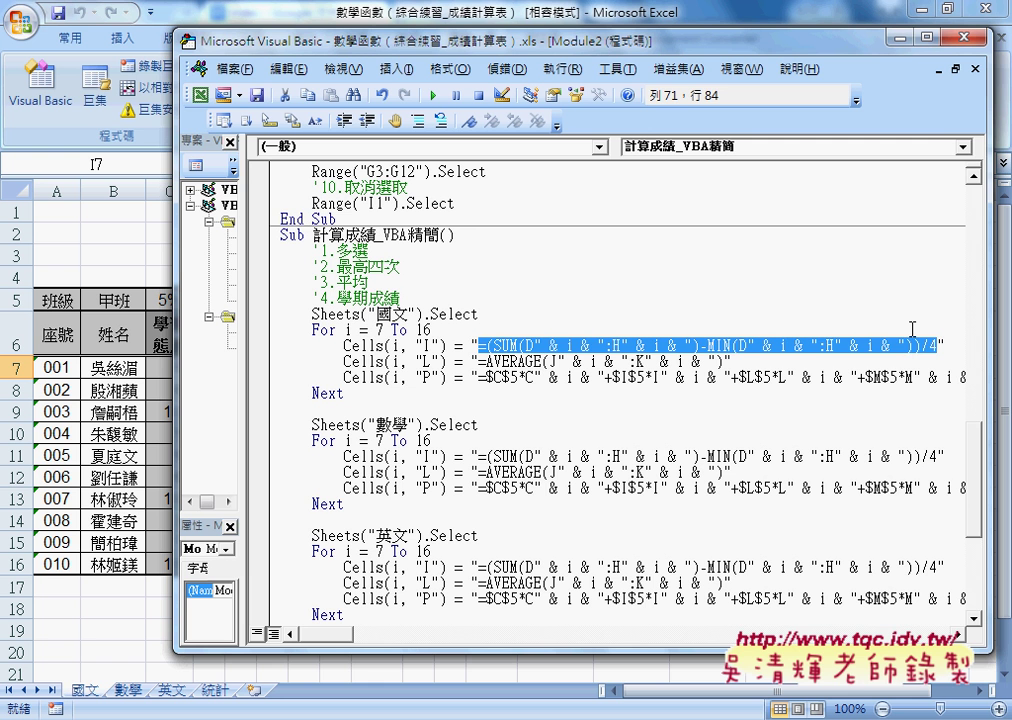
Empty the Cells(i, "I") string, then copy =(SUM(D7:H7)-MIN(D7:H7))/4 from cell I7 and return to VBA
{"action": "key", "text": "Delete"}
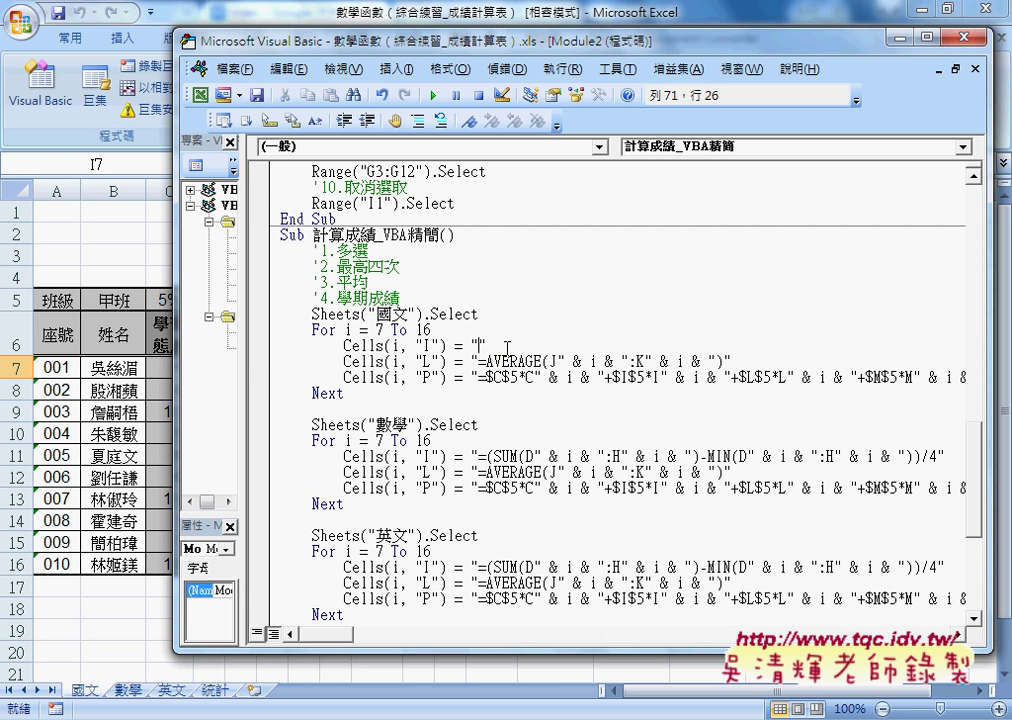
{"action": "double_click", "coordinate": [478, 345]}
{"action": "key", "text": "alt+F11"}
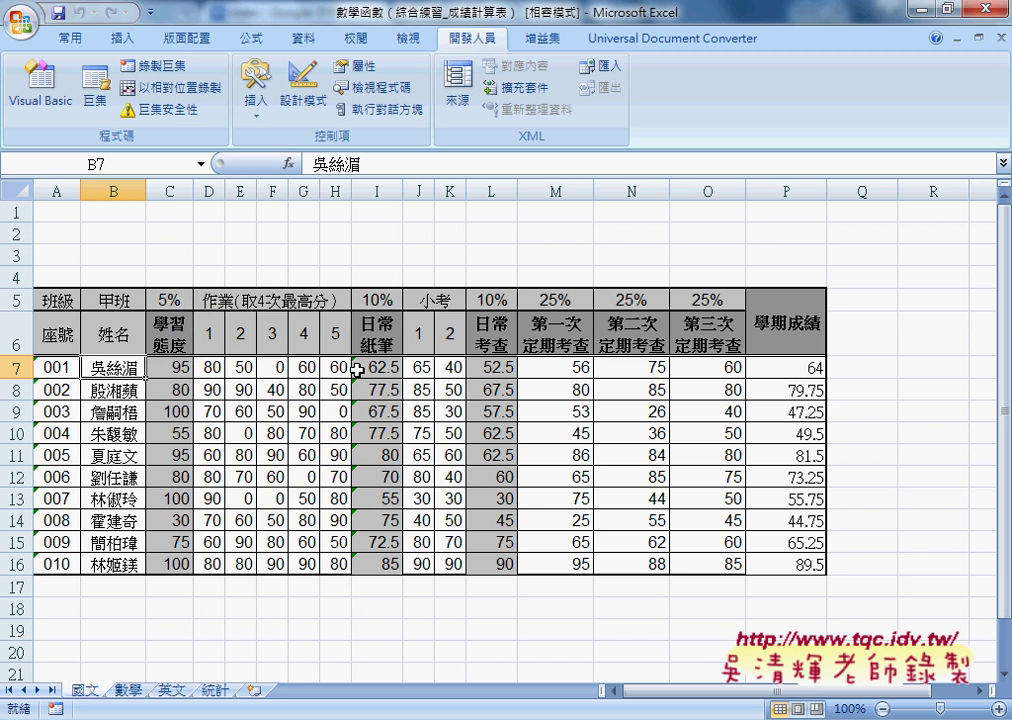
{"action": "left_click", "coordinate": [378, 368]}
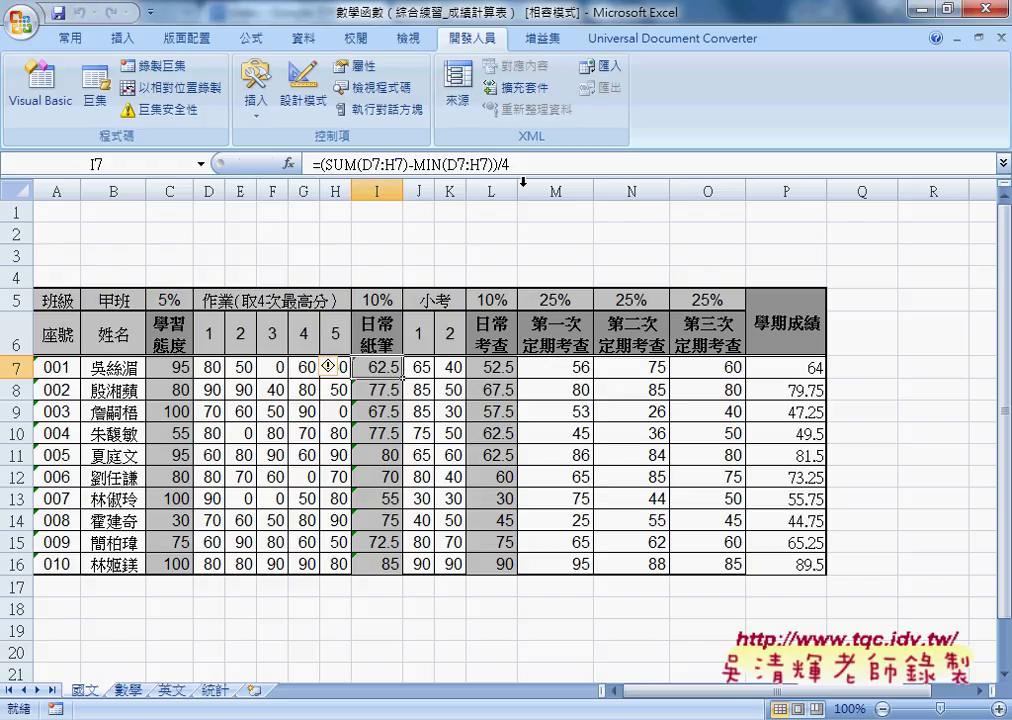
{"action": "left_click_drag", "start_coordinate": [510, 163], "coordinate": [300, 172]}
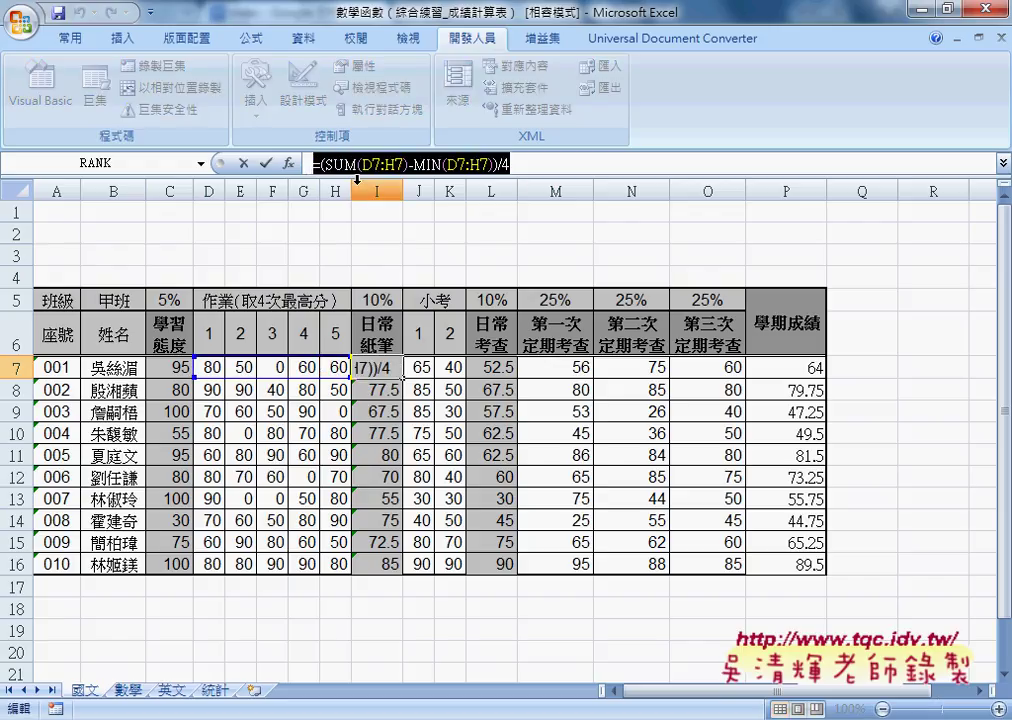
{"action": "left_click", "coordinate": [245, 172]}
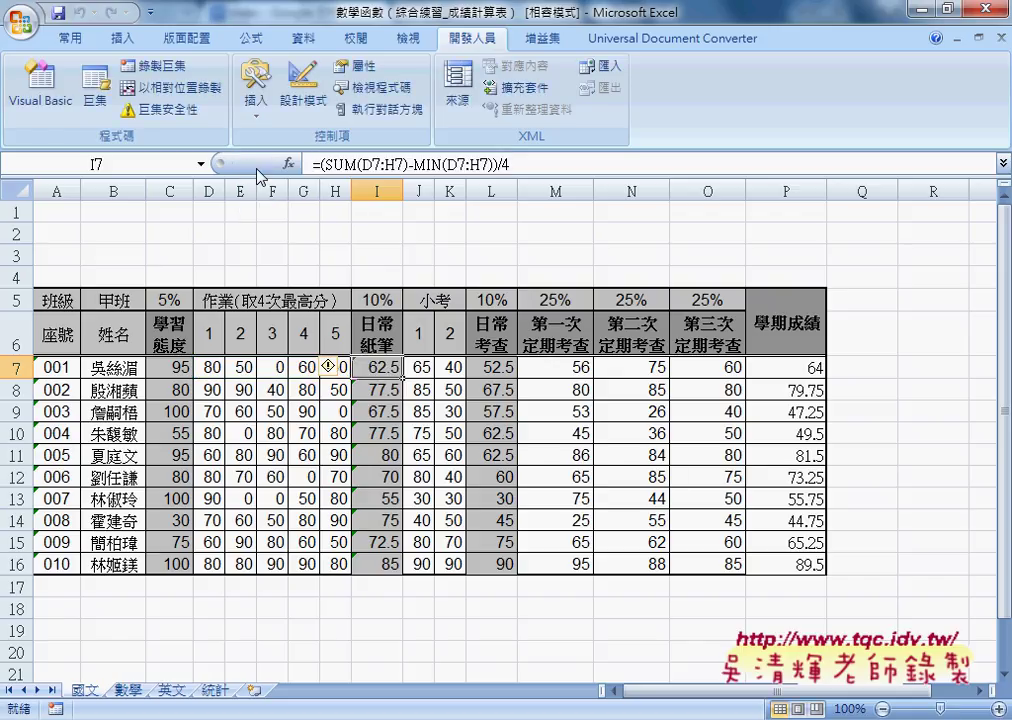
{"action": "left_click_drag", "start_coordinate": [513, 164], "coordinate": [307, 160]}
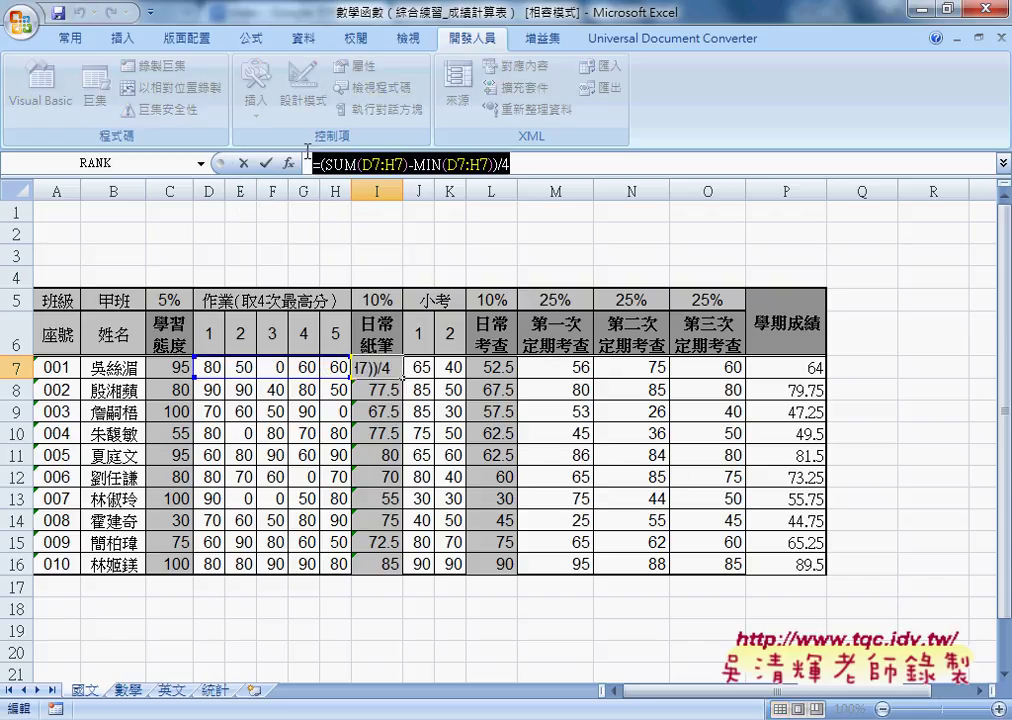
{"action": "key", "text": "Escape"}
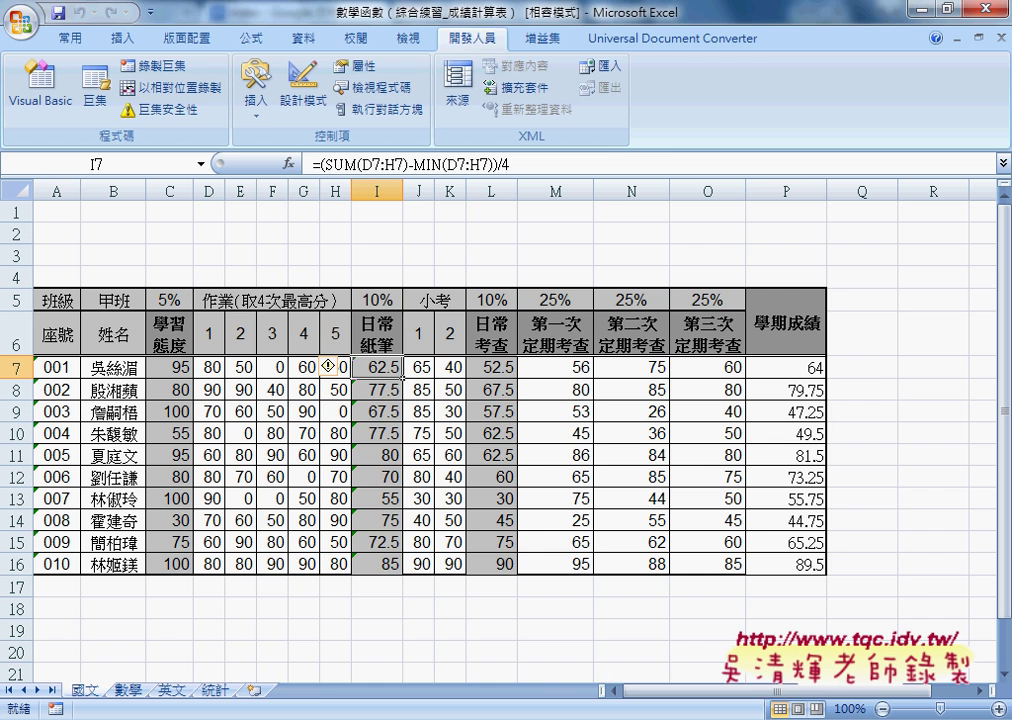
{"action": "left_click", "coordinate": [790, 609]}
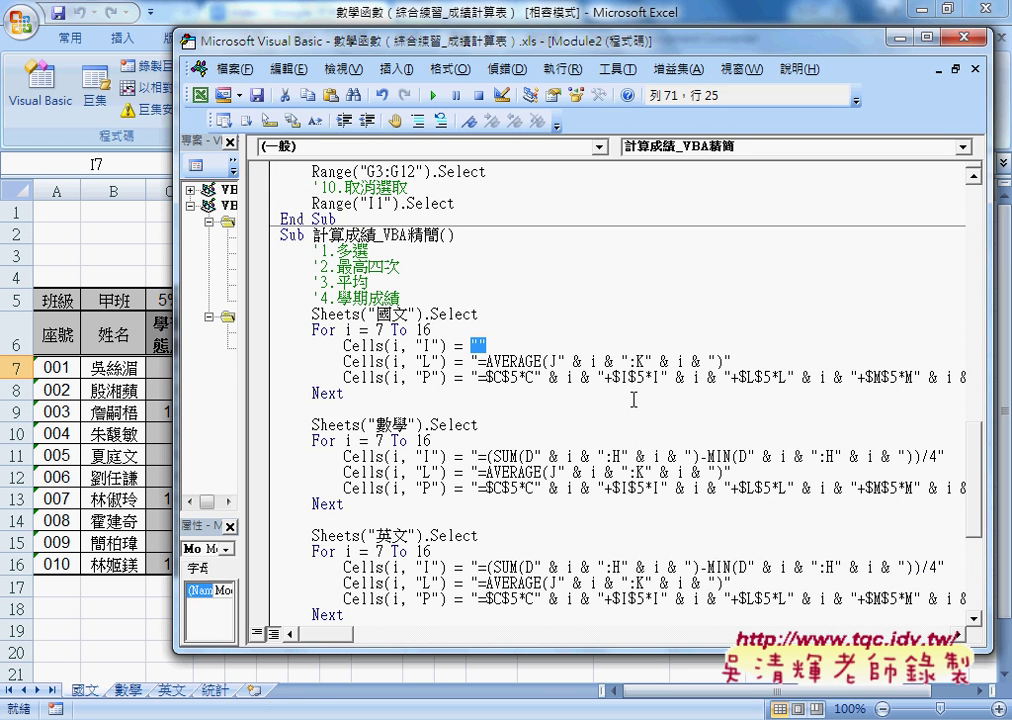
Put =(SUM(D7:H7)-MIN(D7:H7))/4 in the string and change SUM's D7 to D" & i & "
{"action": "left_click", "coordinate": [481, 344]}
{"action": "type", "text": "=(SUM(D7:H7)-MIN(D7:H7))/4"}
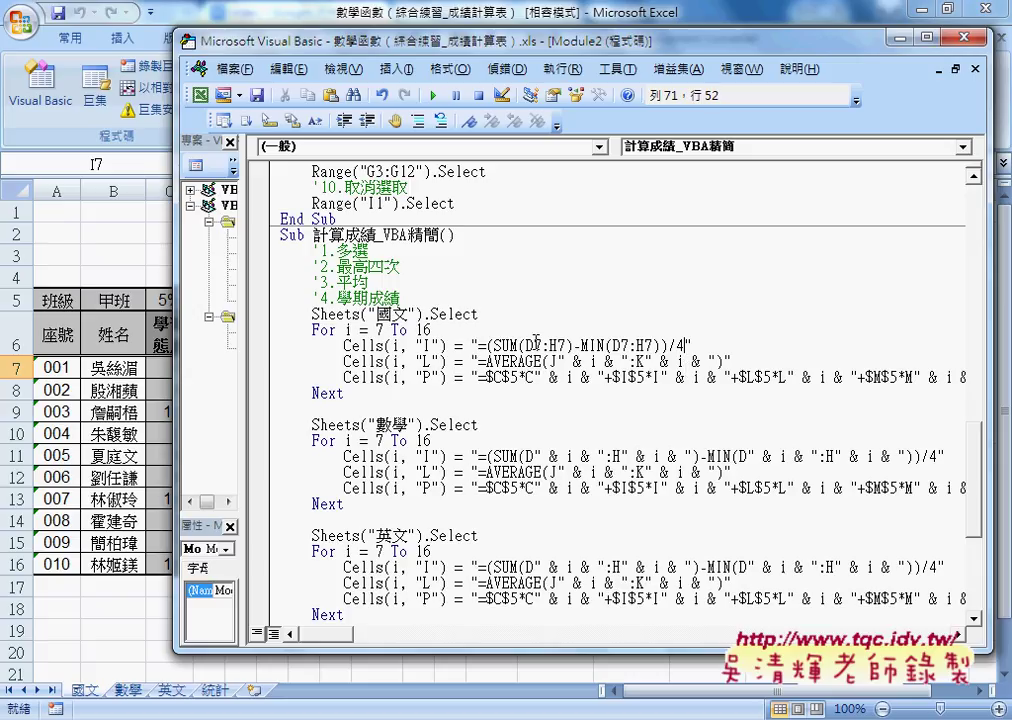
{"action": "left_click_drag", "start_coordinate": [533, 344], "coordinate": [541, 344]}
{"action": "type", "text": "\""}
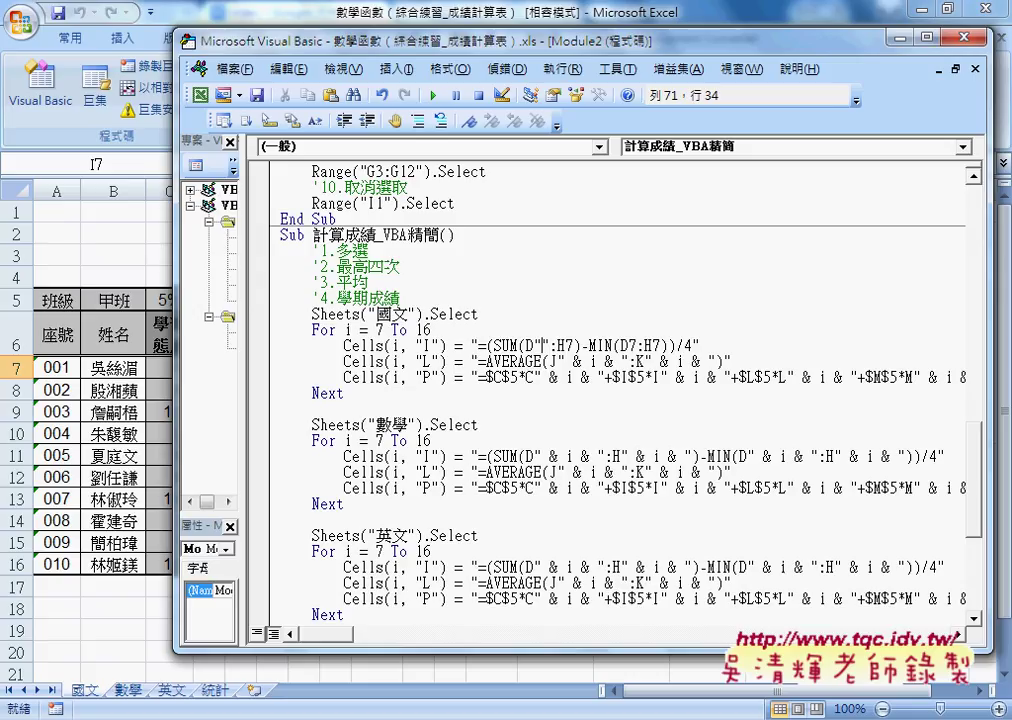
{"action": "type", "text": "&&"}
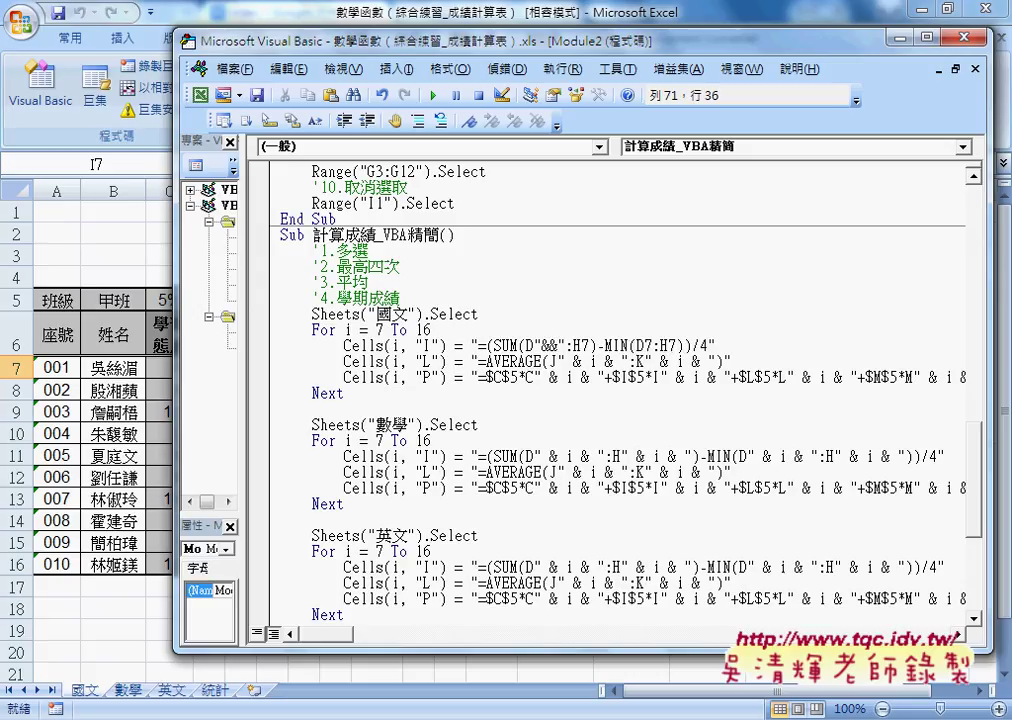
{"action": "key", "text": "Left"}
{"action": "type", "text": "i"}
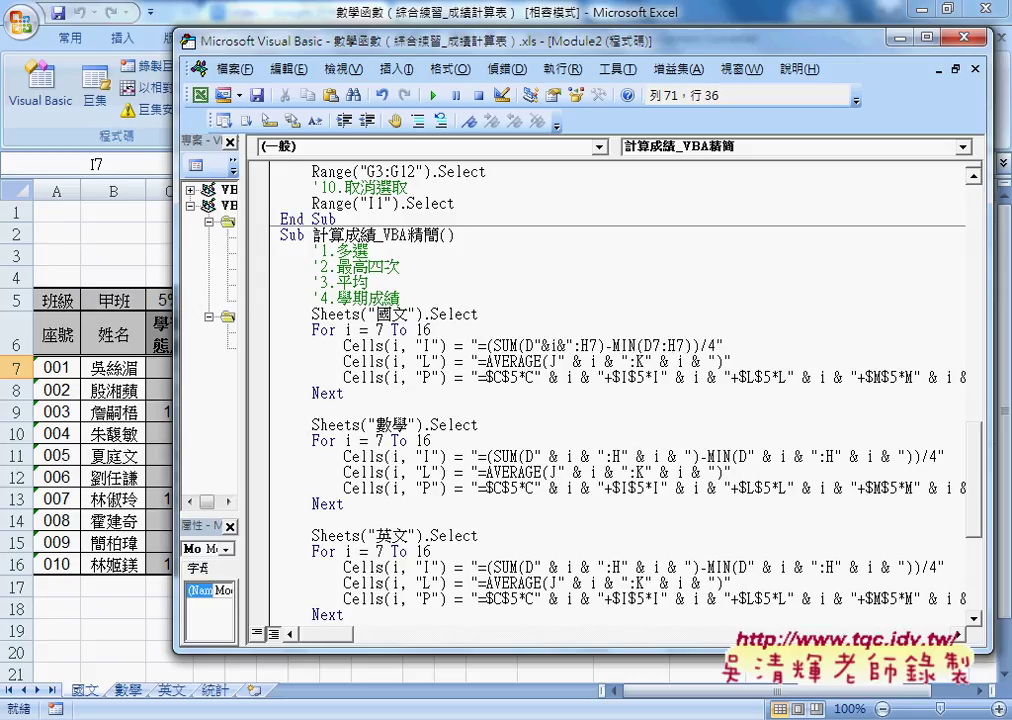
{"action": "key", "text": "Left"}
{"action": "key", "text": "Left"}
{"action": "key", "text": "Right"}
{"action": "key", "text": "Right"}
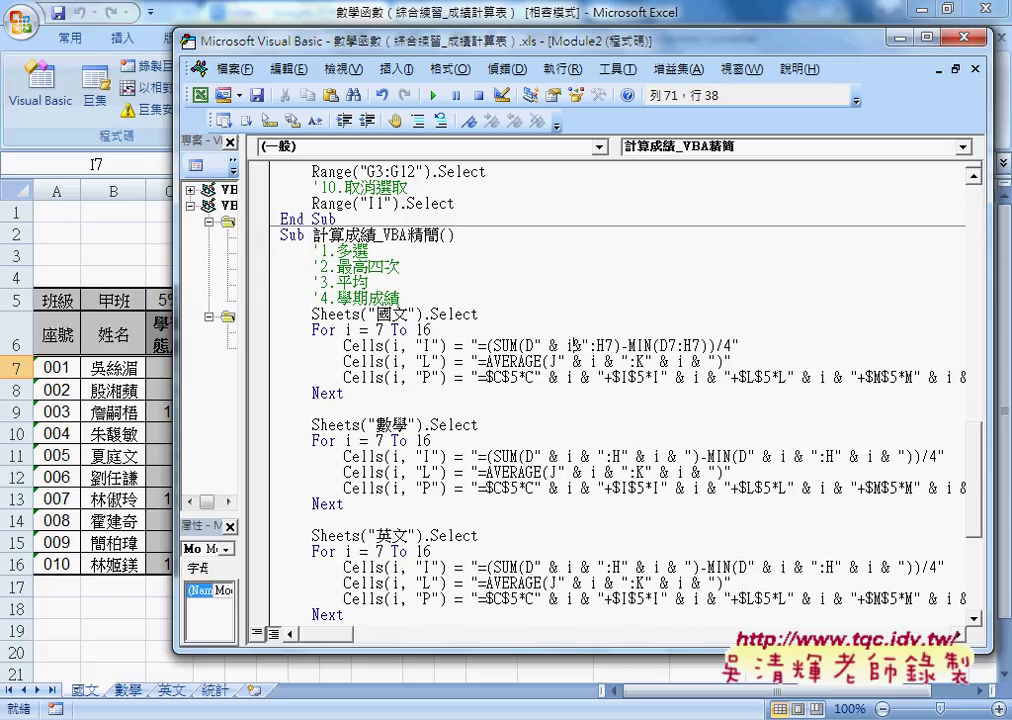
{"action": "key", "text": "Right"}
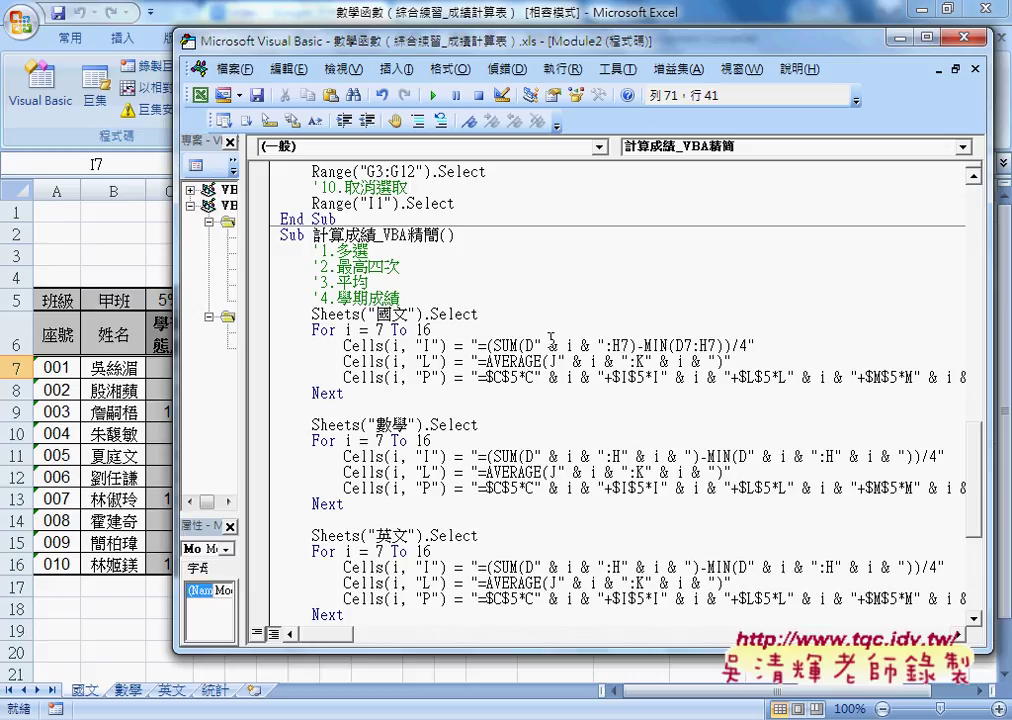
{"action": "left_click", "coordinate": [539, 343]}
Replace the 7 in H7 and both 7s in MIN(D7:H7) with " & i & "
{"action": "left_click_drag", "start_coordinate": [540, 343], "coordinate": [603, 343]}
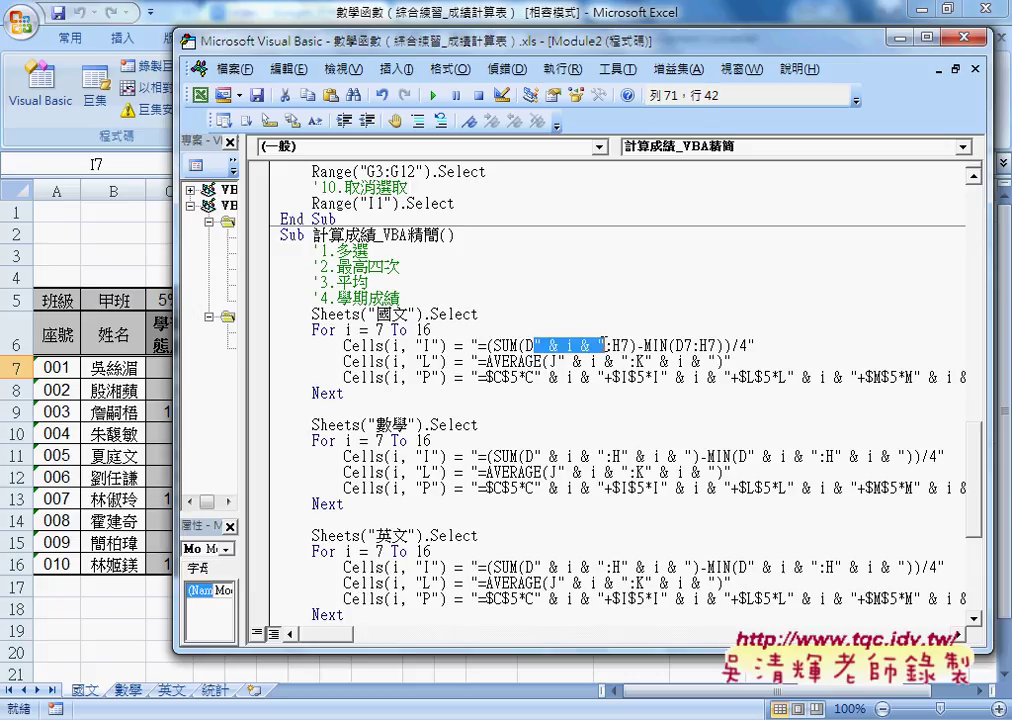
{"action": "left_click", "coordinate": [624, 345]}
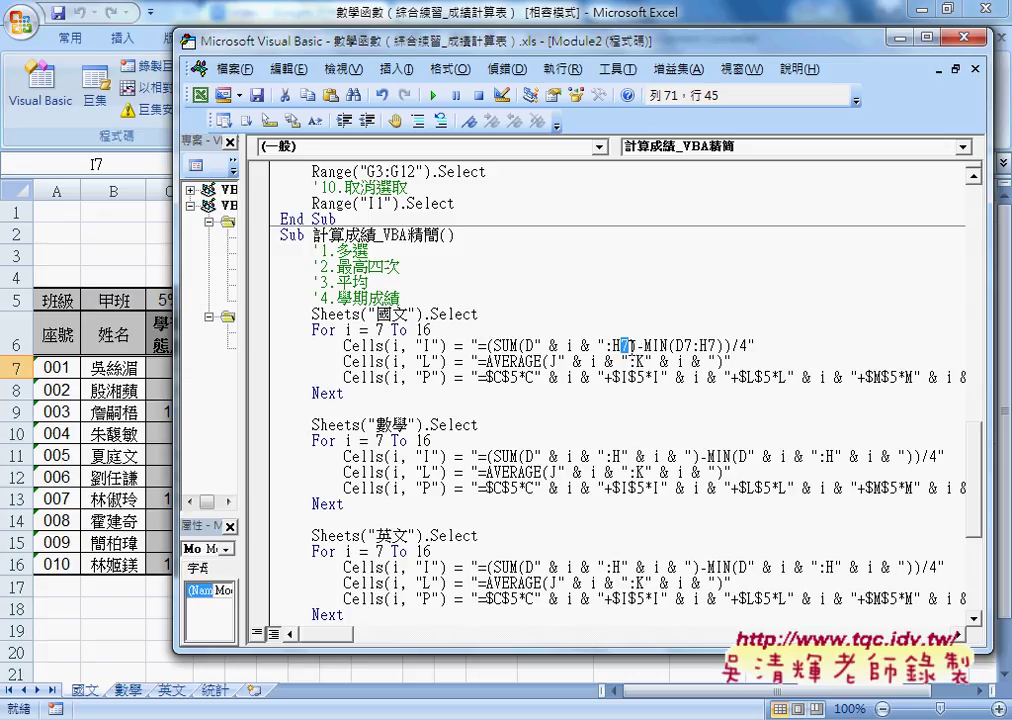
{"action": "type", "text": "\" & i & \""}
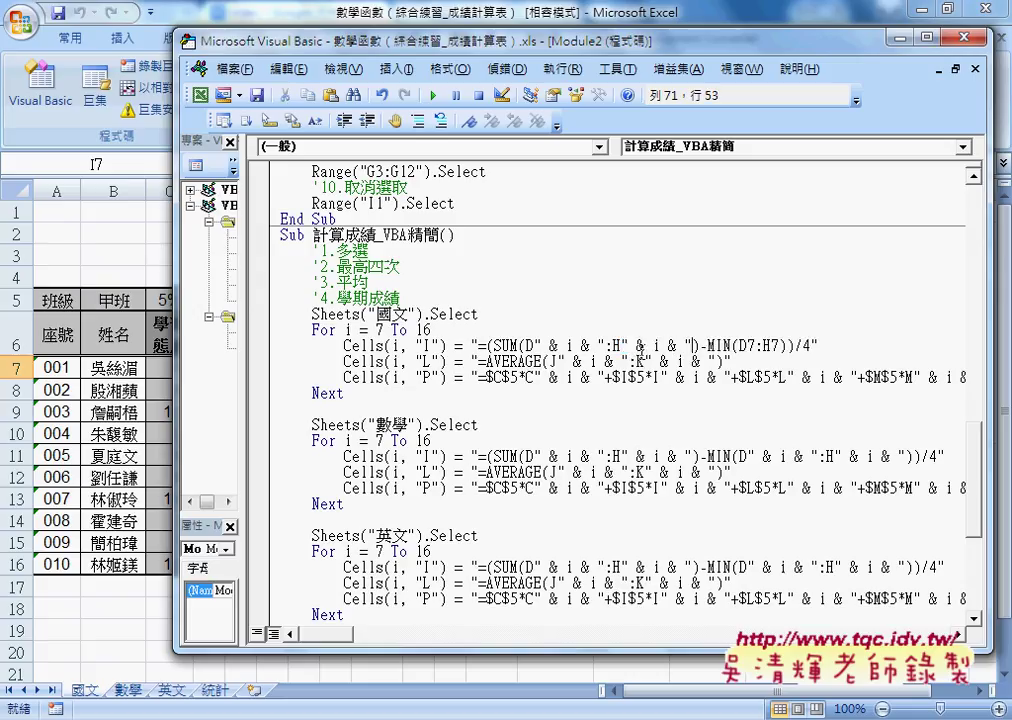
{"action": "left_click_drag", "start_coordinate": [746, 346], "coordinate": [754, 346]}
{"action": "type", "text": "\" & i & \""}
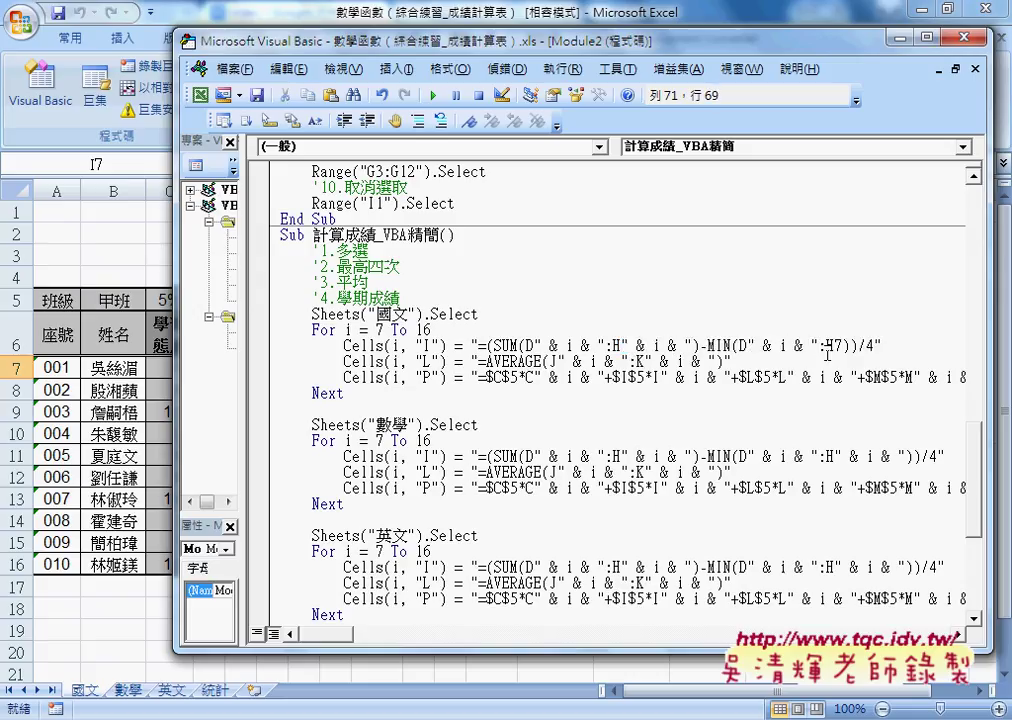
{"action": "left_click_drag", "start_coordinate": [834, 346], "coordinate": [843, 346]}
{"action": "type", "text": "\" & i & \""}
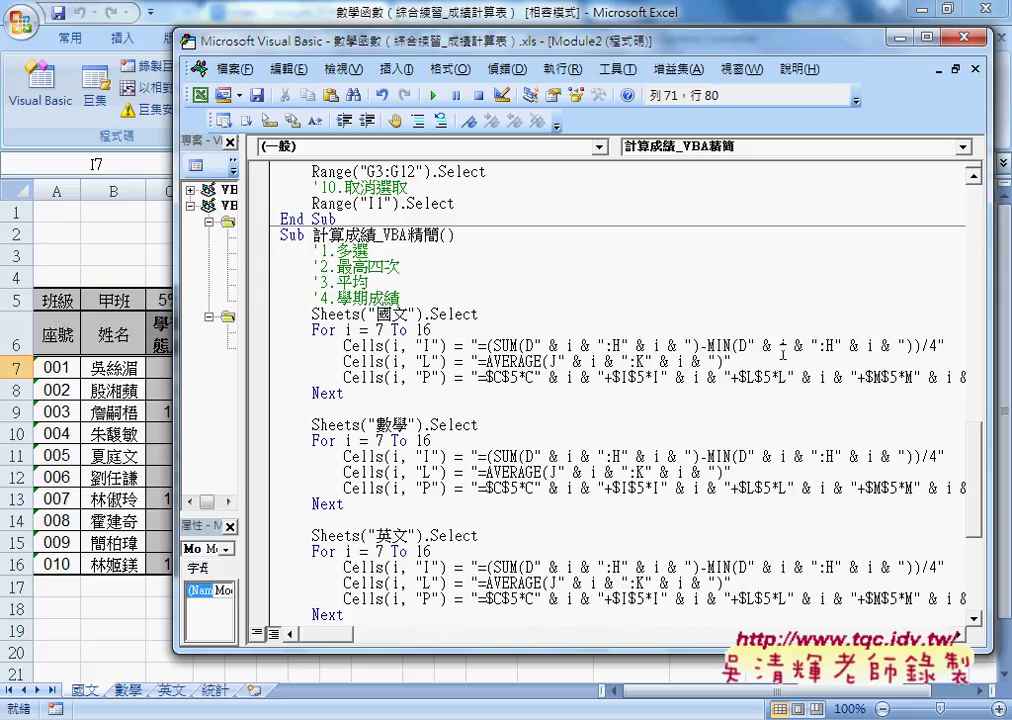